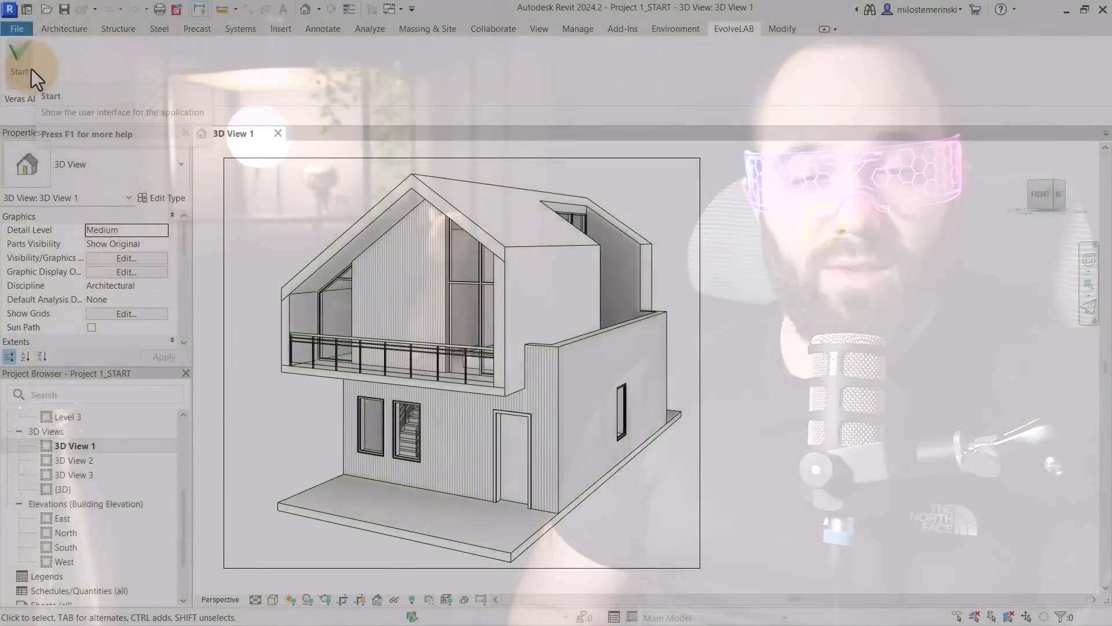
# - Launch Veras and render the house in the Winter Cabin Creative style
pyautogui.click(32, 69)
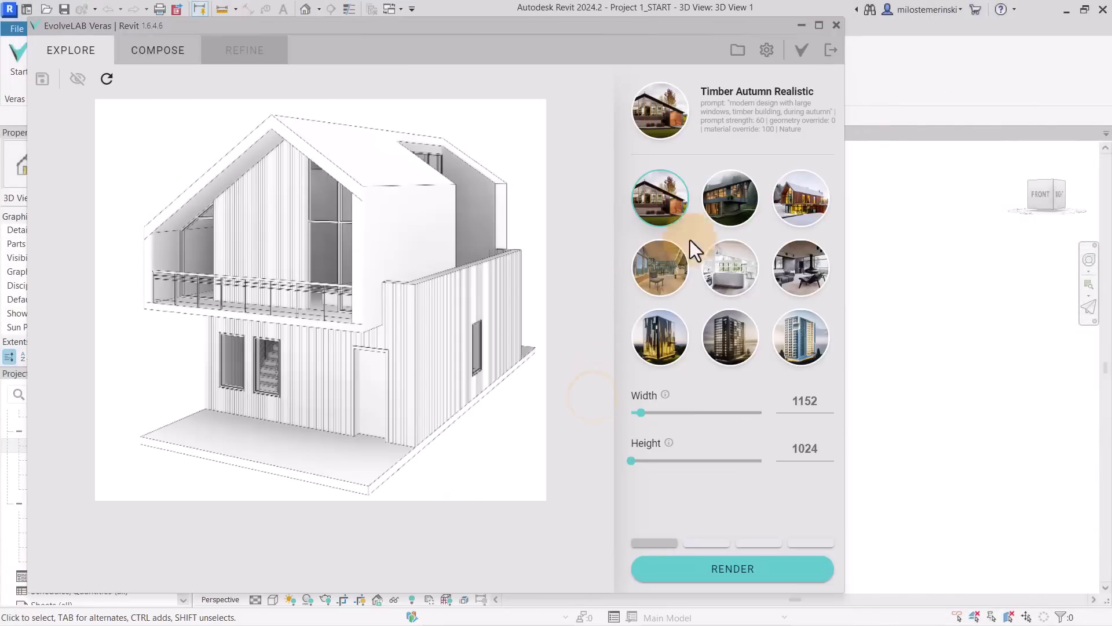
pyautogui.click(792, 203)
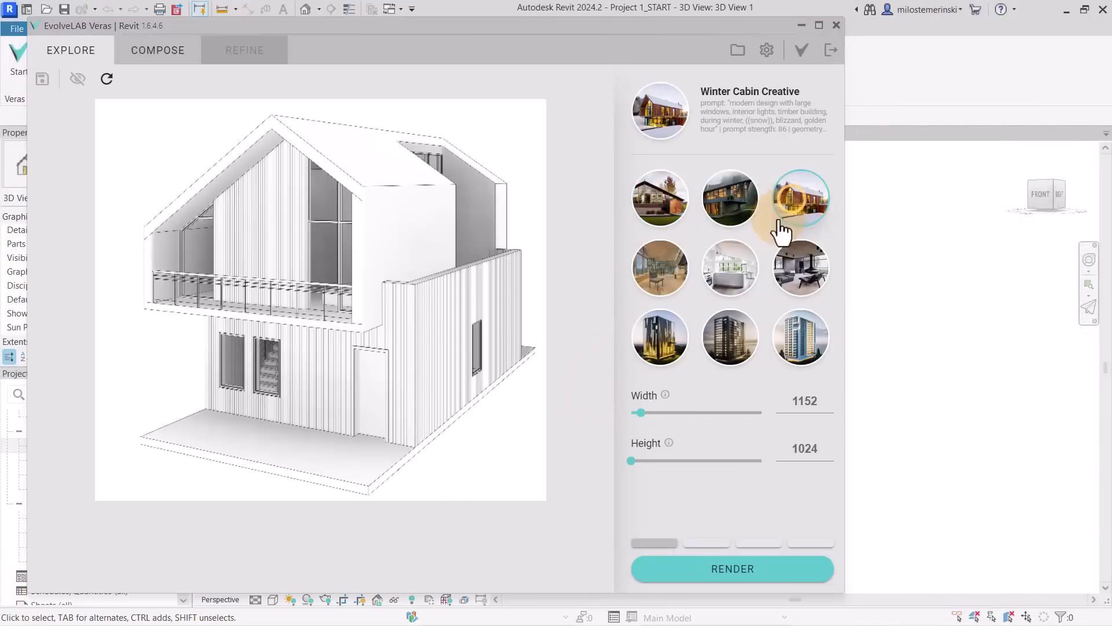
pyautogui.click(652, 562)
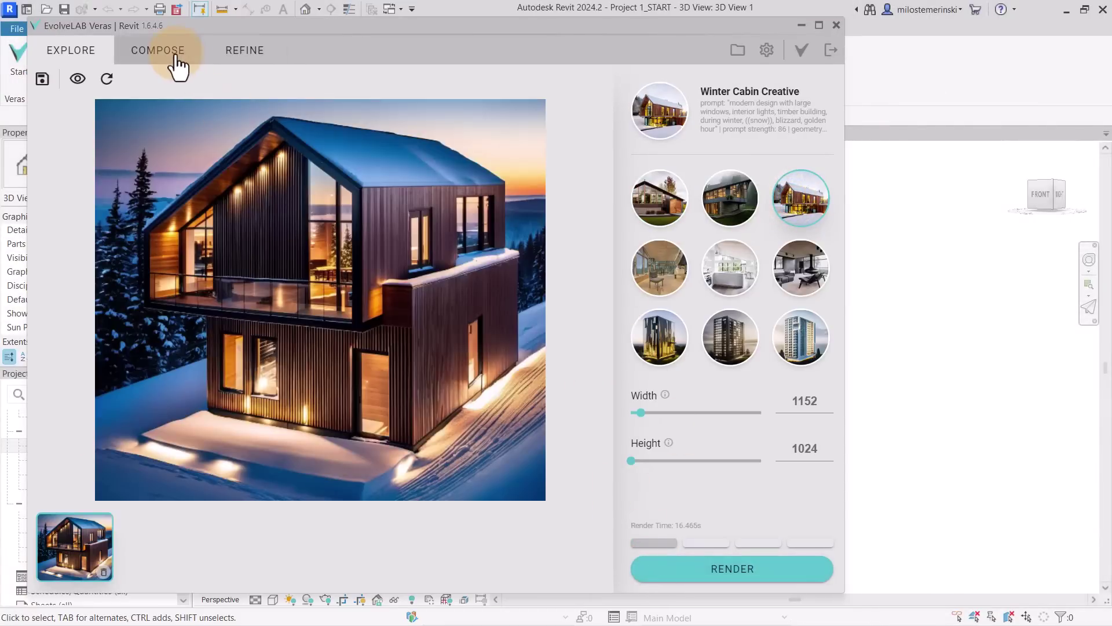
# - Replace the prompt's winter and blizzard words with 'summer time' and render the summer version
pyautogui.click(173, 56)
pyautogui.moveTo(752, 403); pyautogui.dragTo(639, 403)
pyautogui.write('summer time, golden hour')
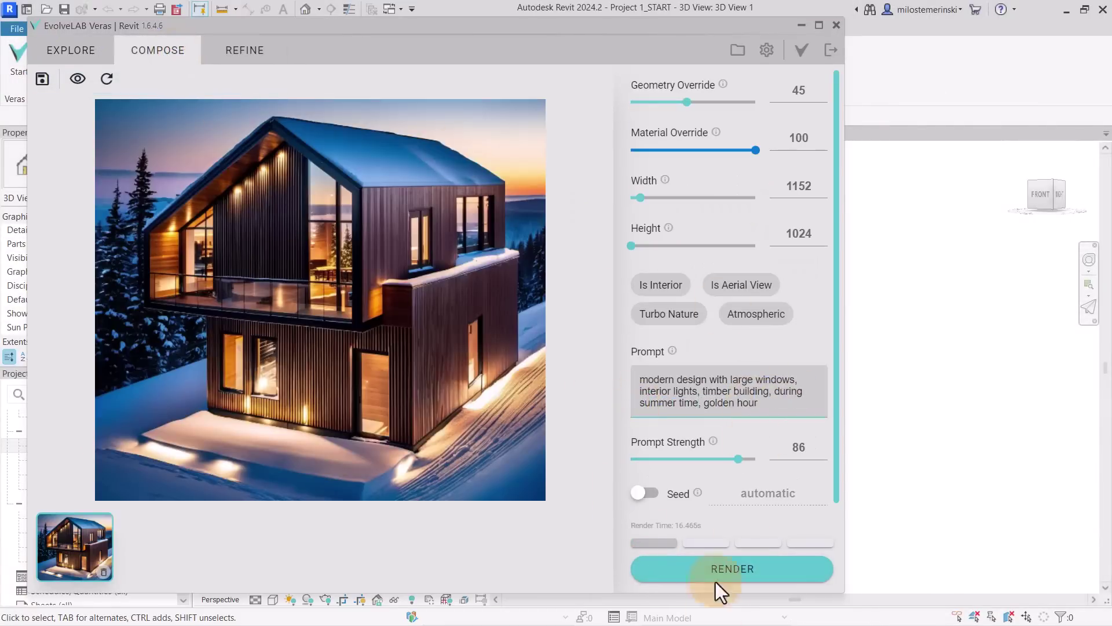
pyautogui.click(716, 579)
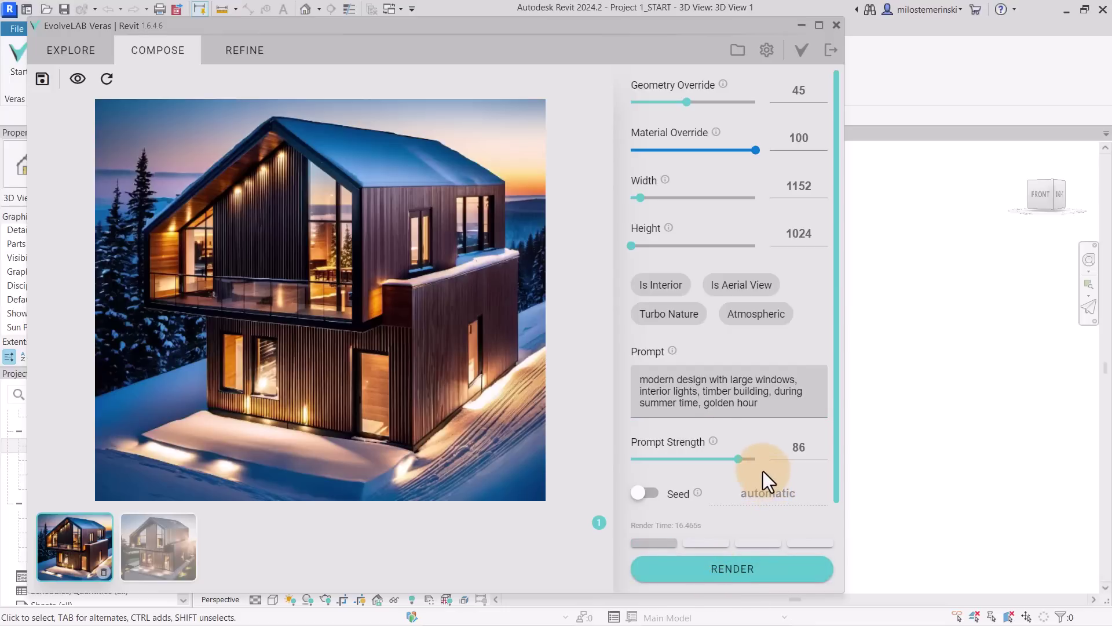
# - In Refine, outline the gable panel with a closed polygon mask
pyautogui.click(238, 51)
pyautogui.click(106, 78)
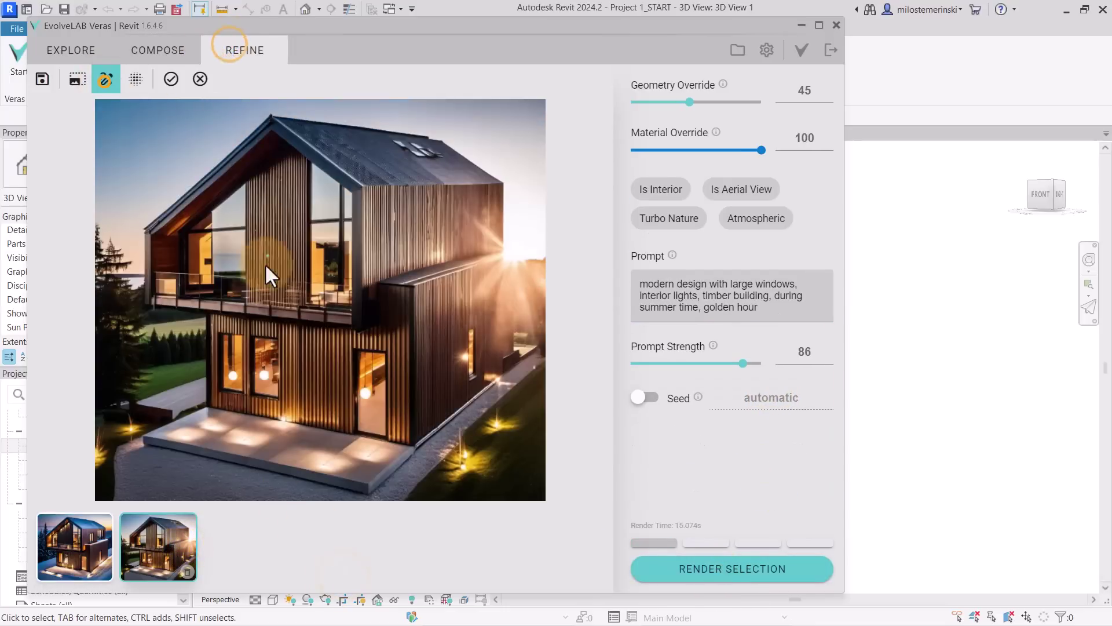
pyautogui.click(246, 301)
pyautogui.click(247, 176)
pyautogui.click(283, 142)
pyautogui.click(309, 172)
pyautogui.click(308, 304)
pyautogui.click(247, 301)
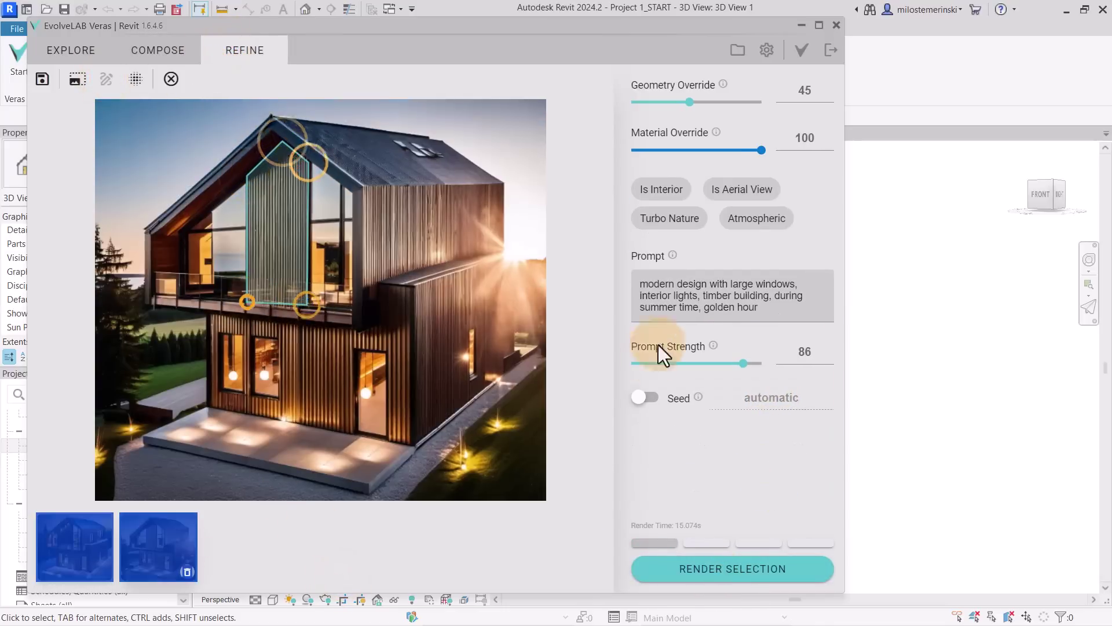
# - Set the mask prompt to 'Green wall' and render only the selected gable panel
pyautogui.moveTo(759, 307); pyautogui.dragTo(633, 287)
pyautogui.write('Green wall')
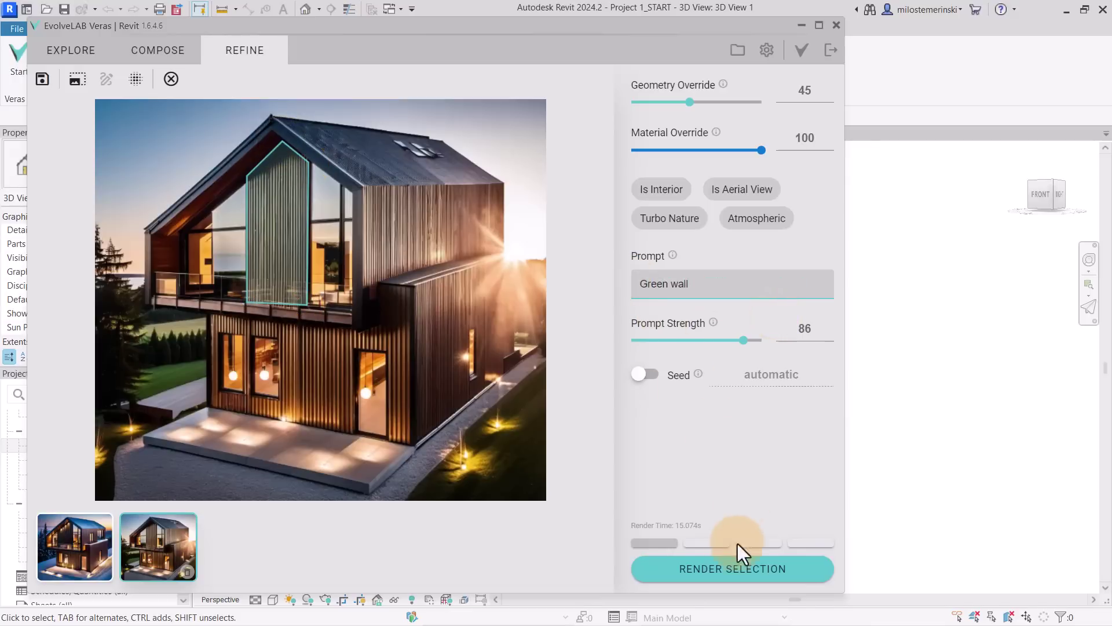
pyautogui.click(734, 566)
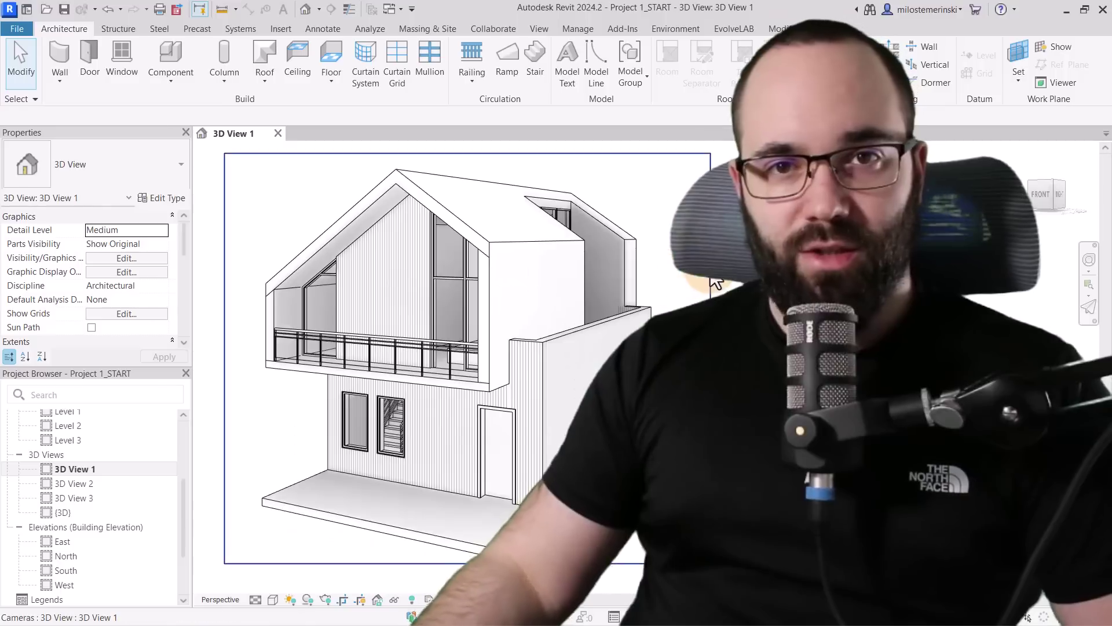
# - Switch to the EvolveLAB ribbon tab to reveal the Veras AI commands
pyautogui.click(672, 291)
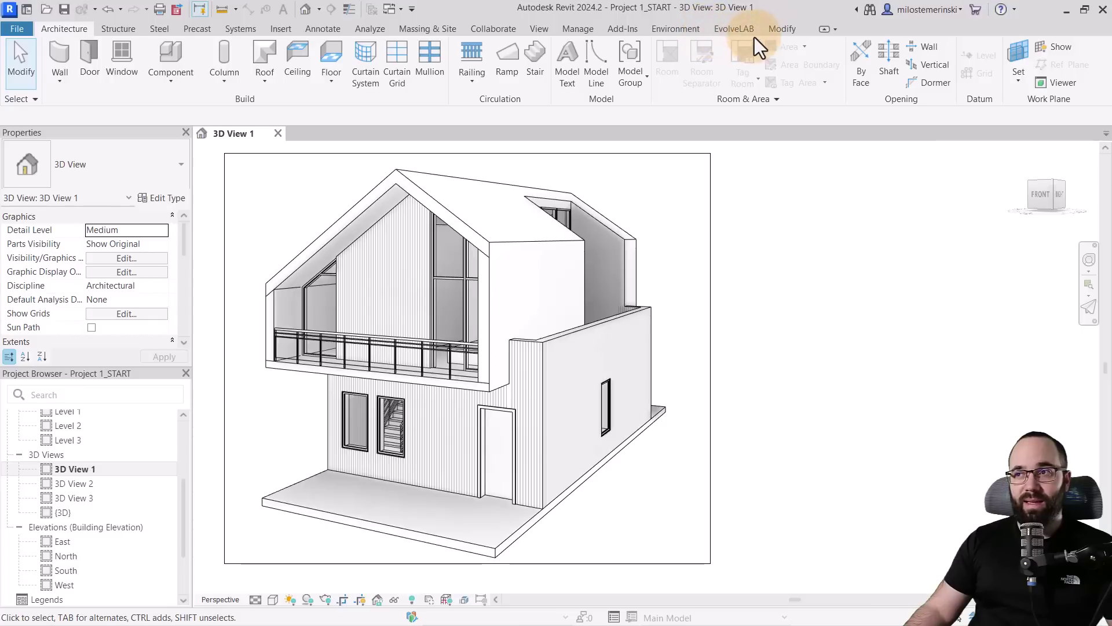
pyautogui.click(734, 29)
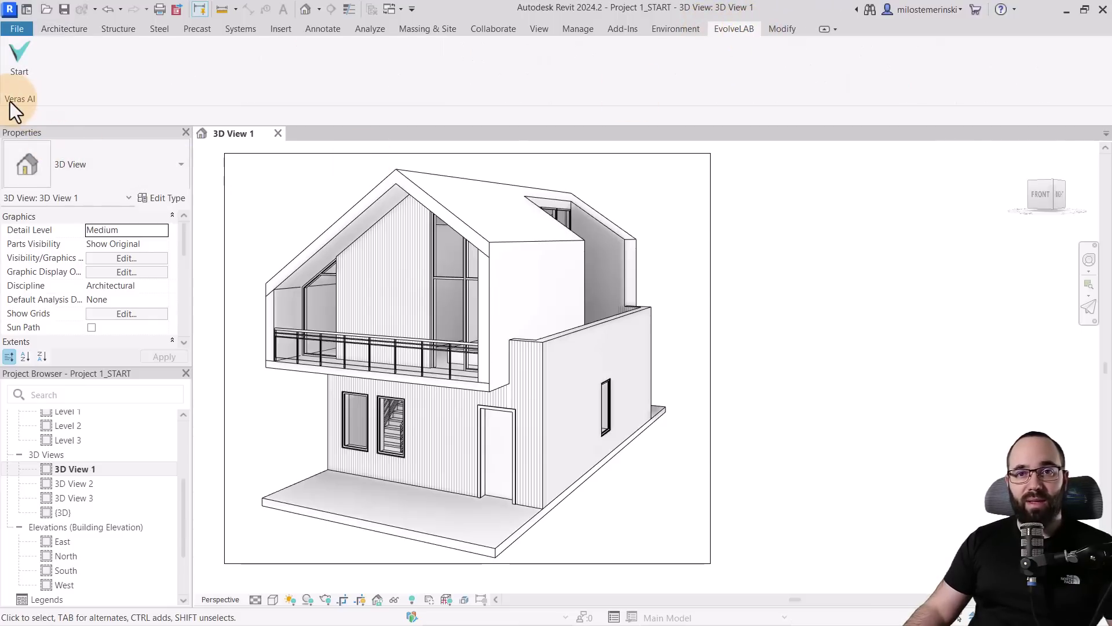
# - Start Veras AI on the house model and shrink its window from the top edge
pyautogui.click(23, 75)
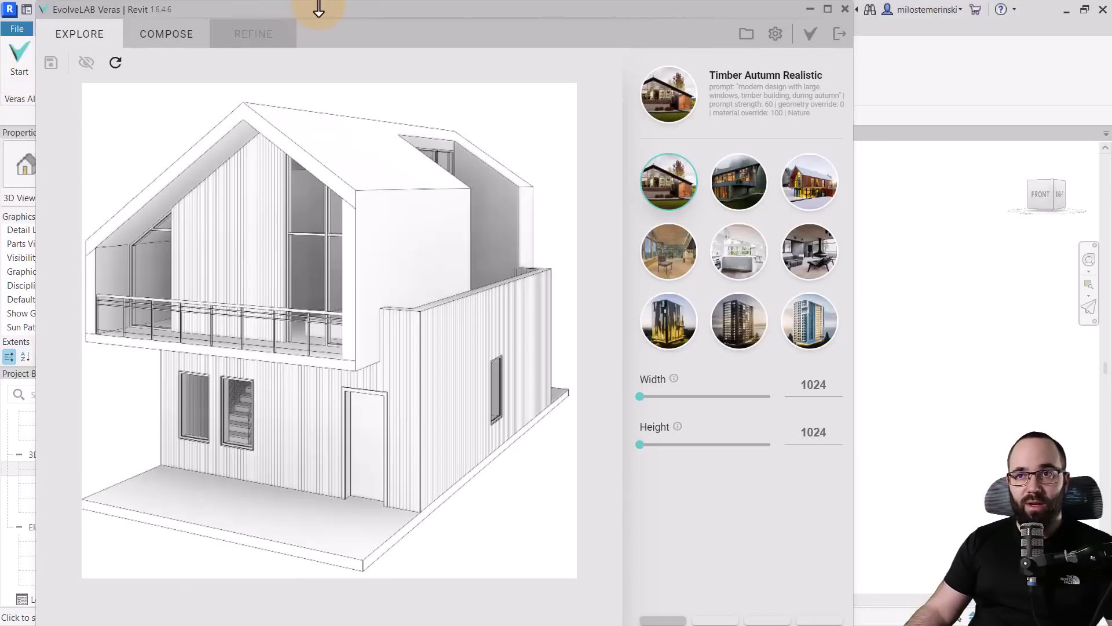
pyautogui.moveTo(318, 2); pyautogui.dragTo(325, 31)
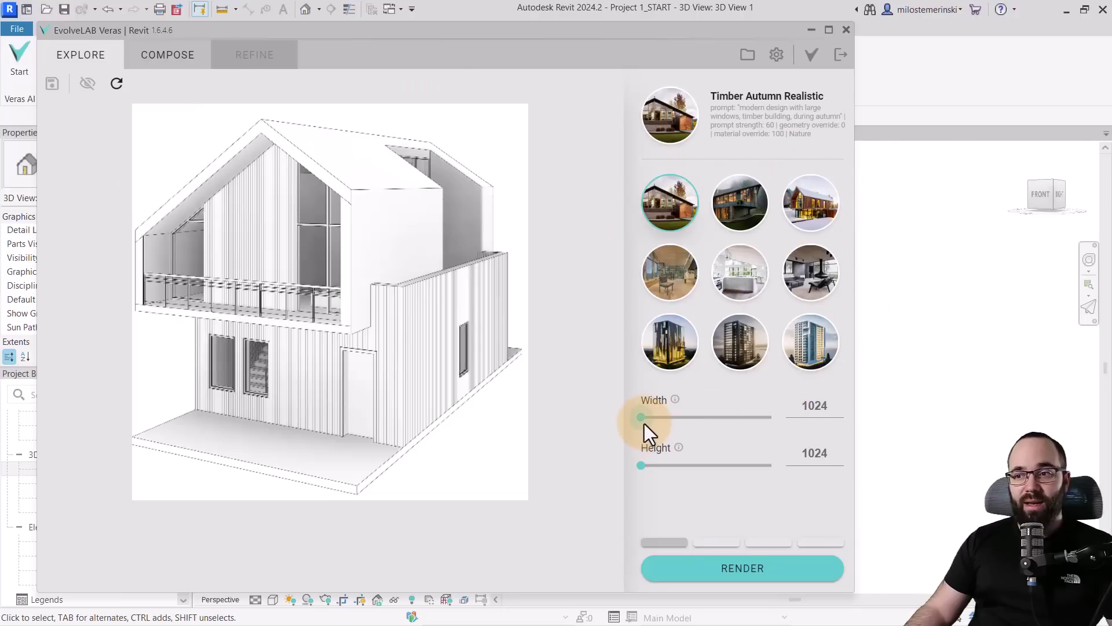
# - Set the render size to 1408 × 1216 and apply the Winter Cabin Creative style
pyautogui.moveTo(644, 423); pyautogui.dragTo(673, 419)
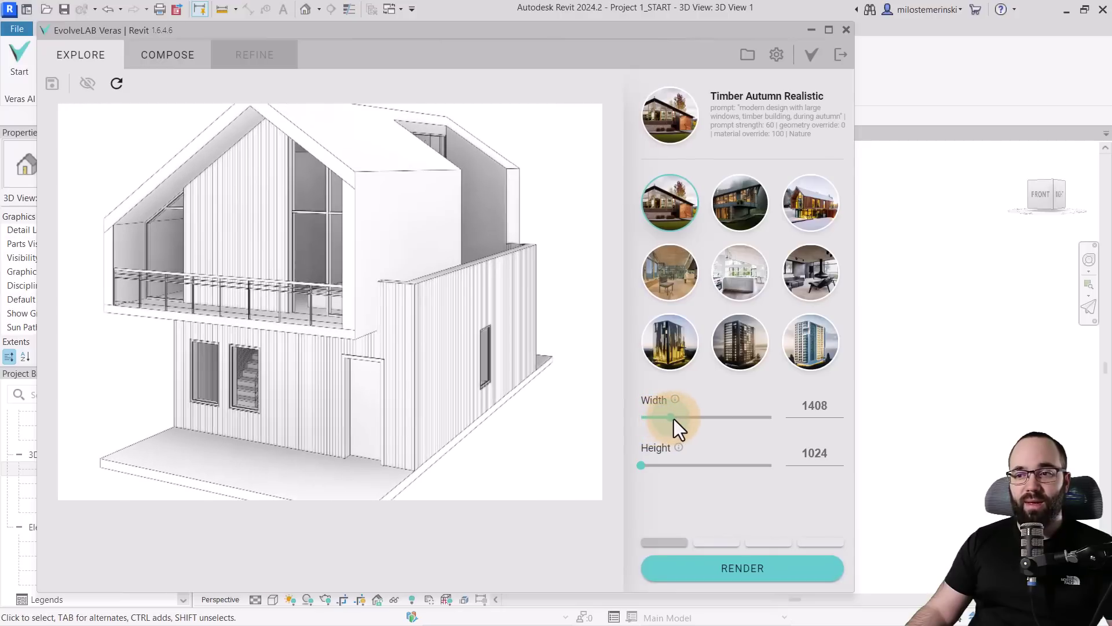
pyautogui.moveTo(652, 469); pyautogui.dragTo(659, 468)
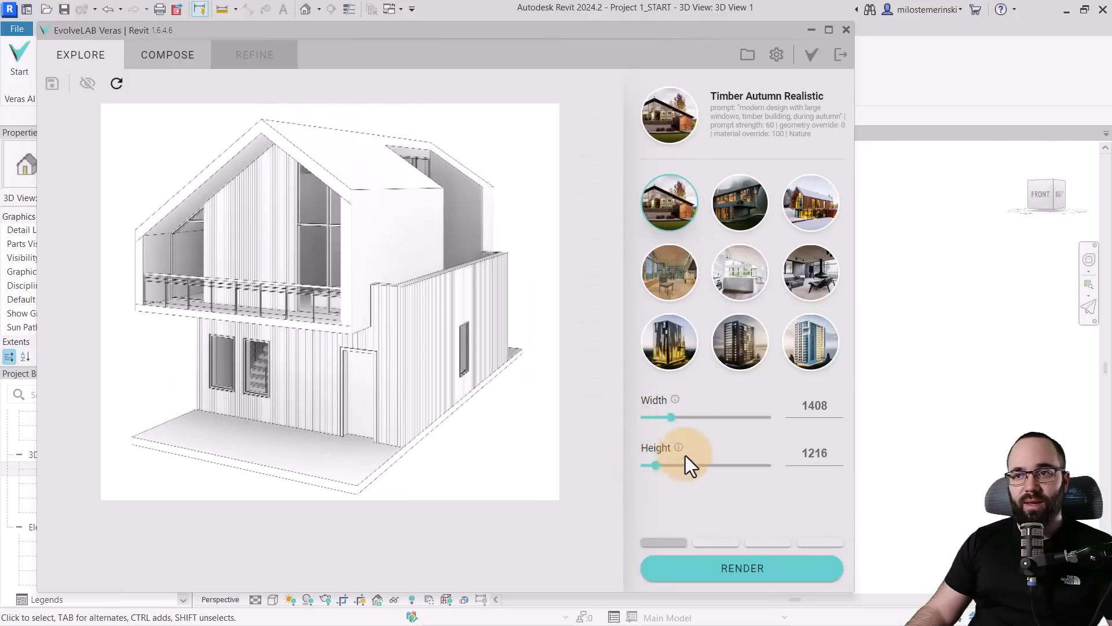
pyautogui.click(758, 215)
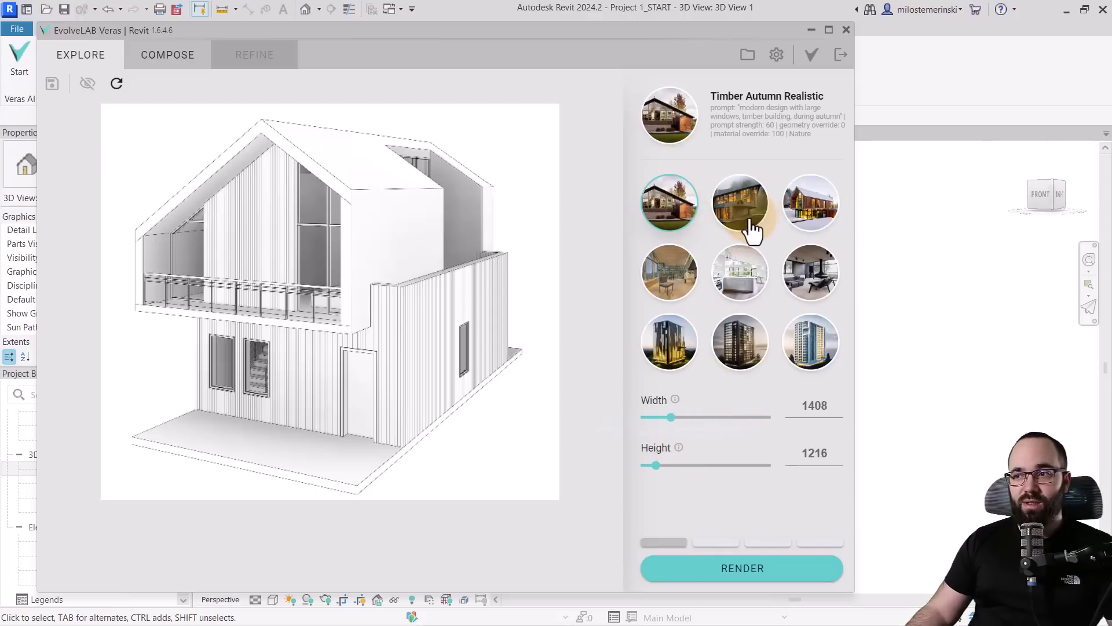
pyautogui.click(814, 209)
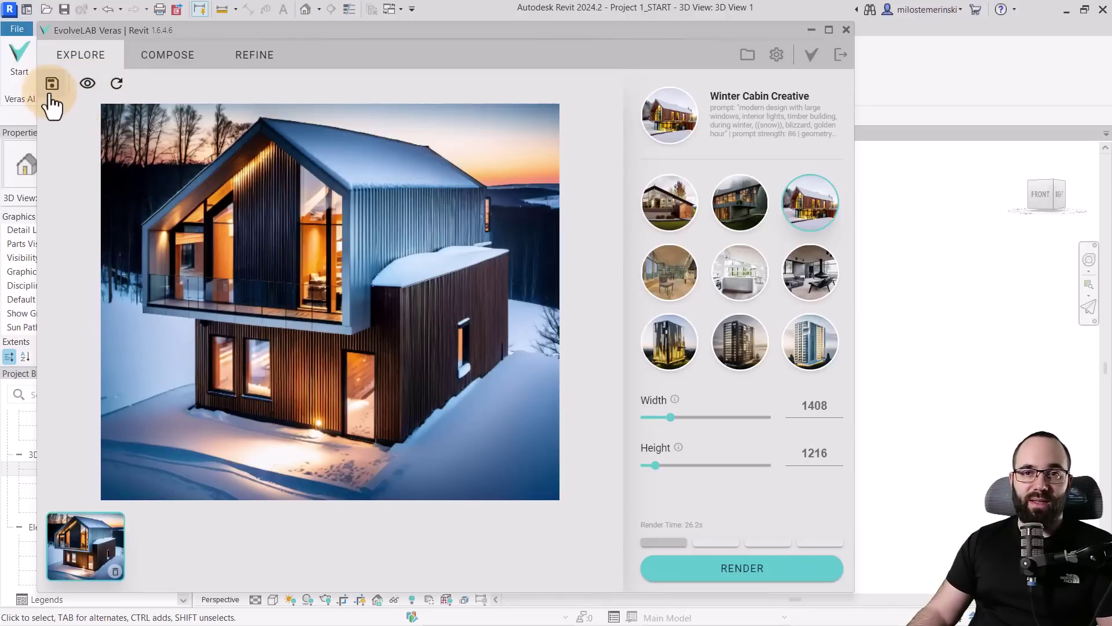
# - Compare the winter render with the original model view, then bring up the compose settings
pyautogui.click(86, 87)
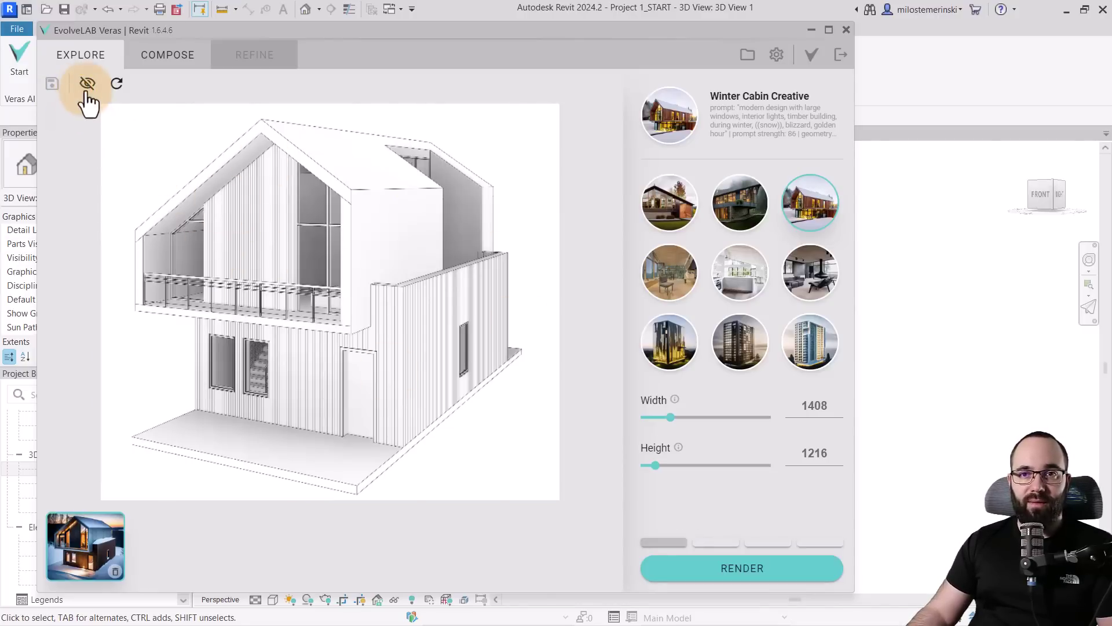
pyautogui.click(87, 87)
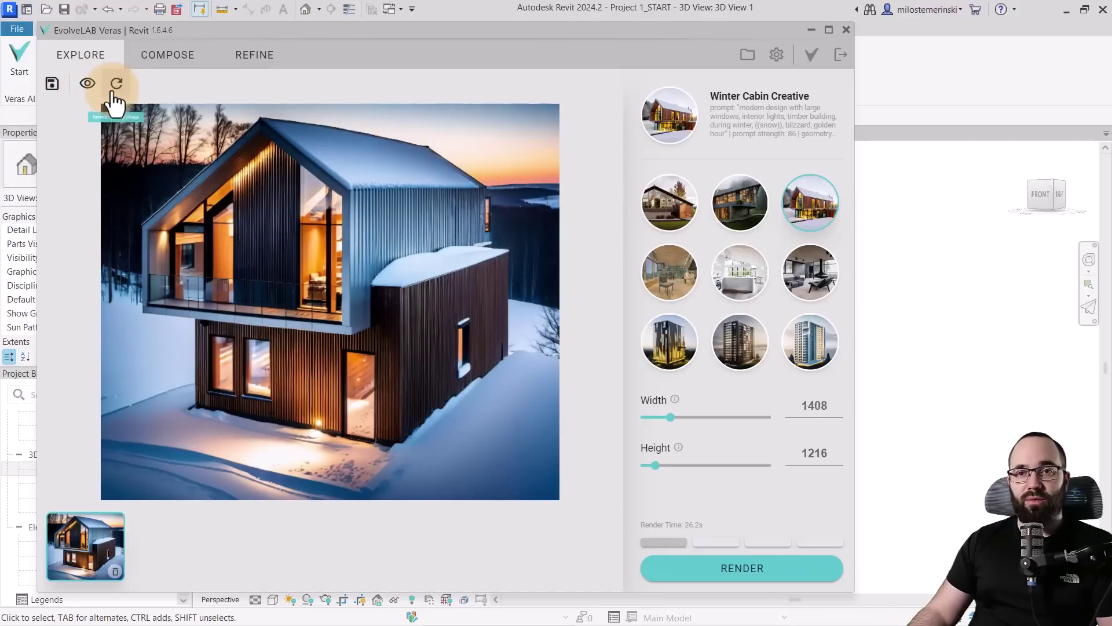
pyautogui.moveTo(202, 30); pyautogui.dragTo(707, 59)
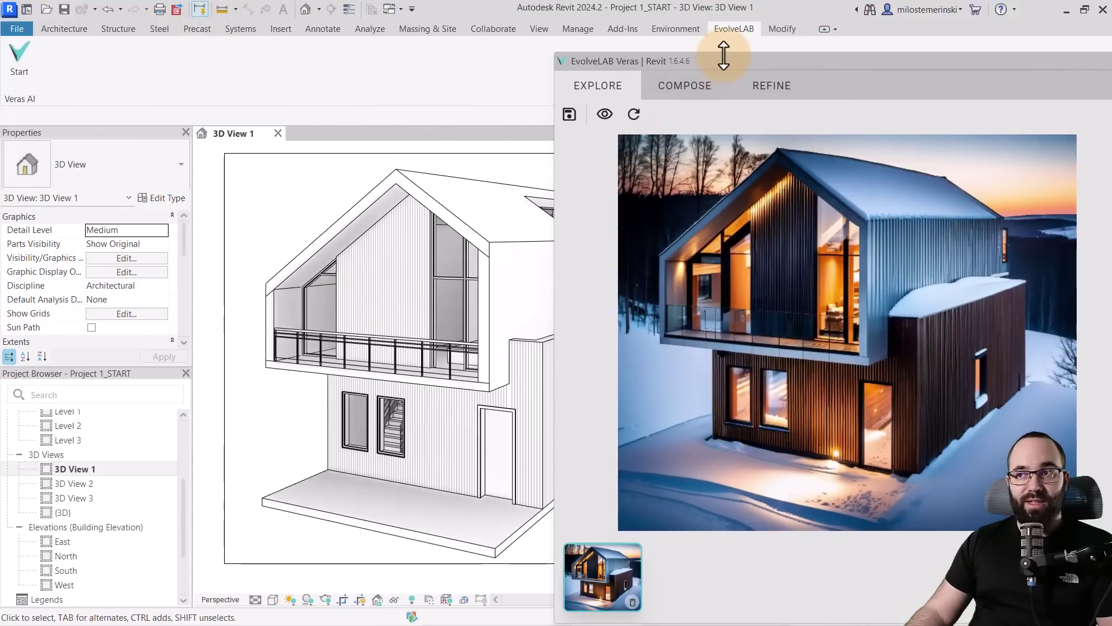
pyautogui.moveTo(723, 61); pyautogui.dragTo(224, 34)
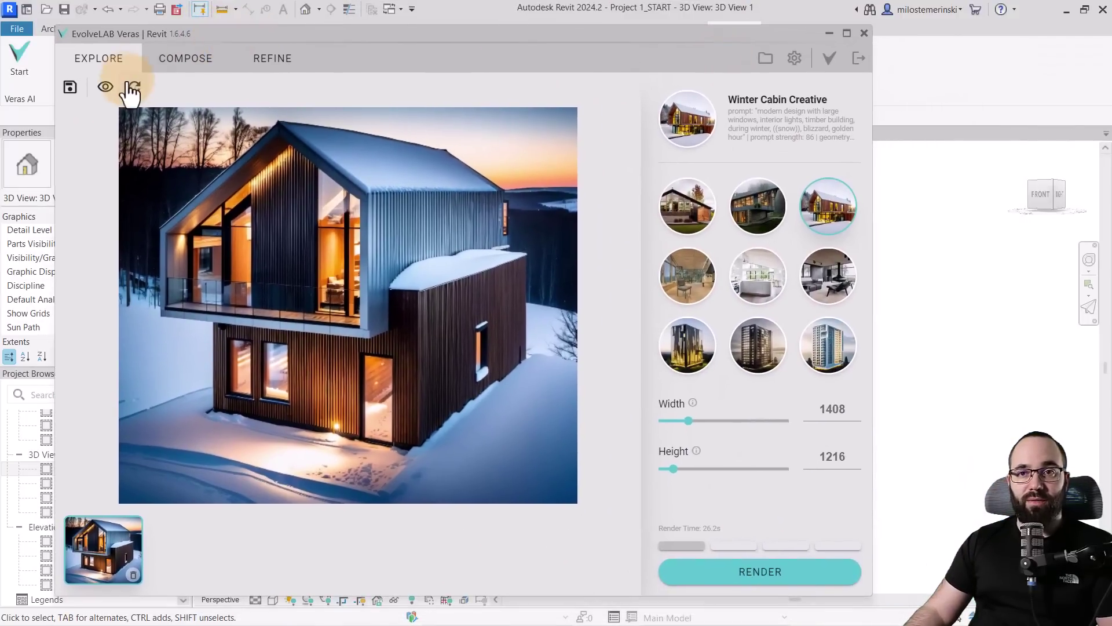
pyautogui.click(137, 88)
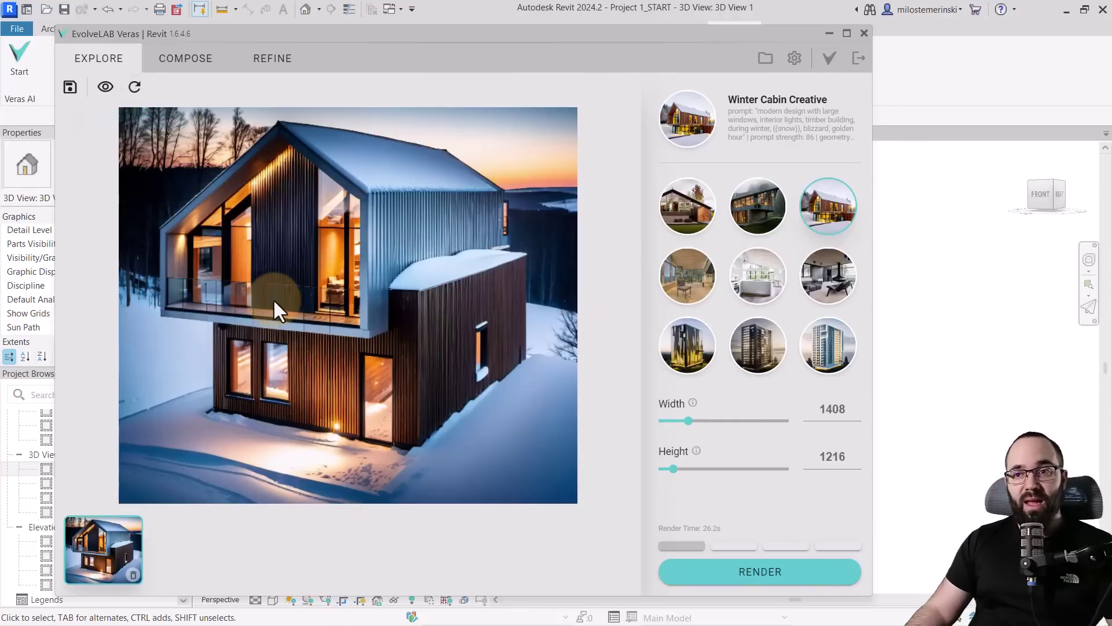
pyautogui.click(183, 70)
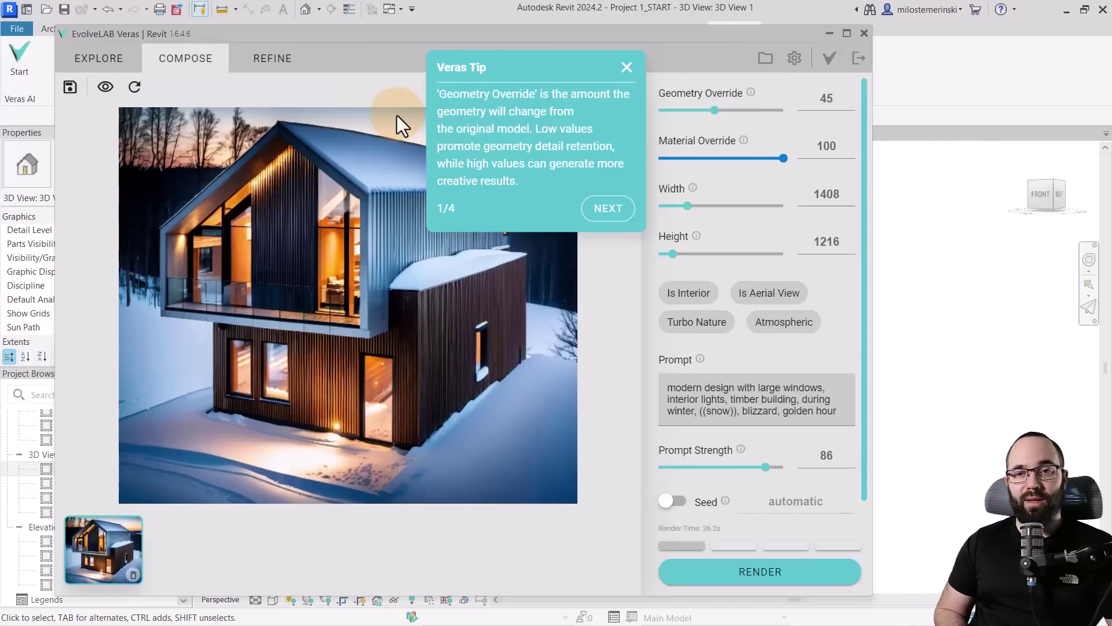
# - Close the Geometry Override tip popup
pyautogui.click(626, 67)
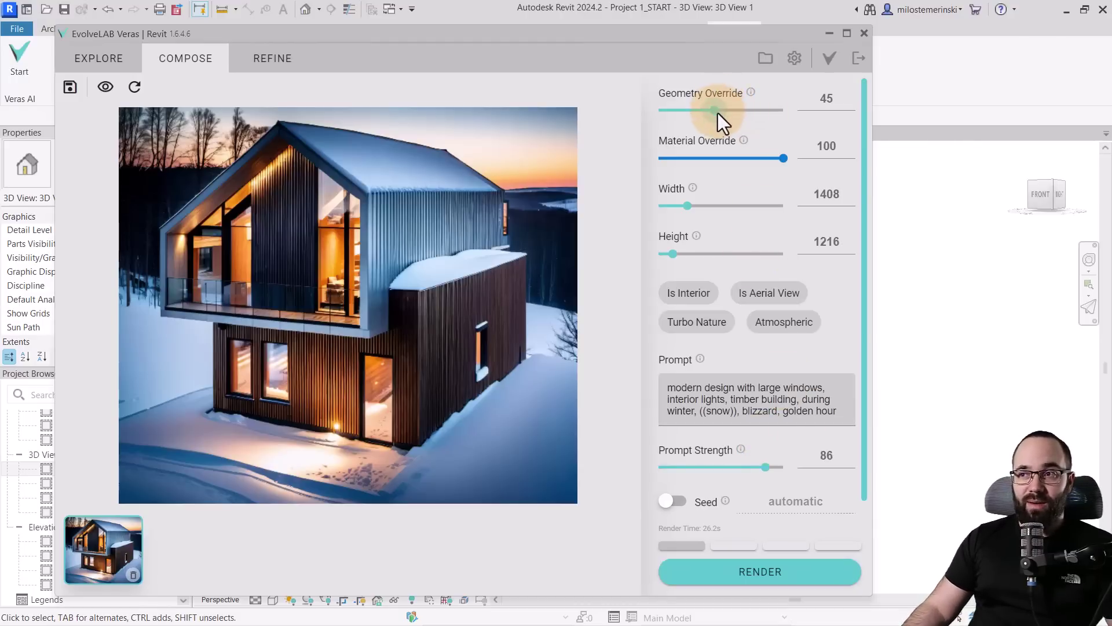
# - Lower Geometry Override to 20, change the prompt to 'modern design concrete house', and render it
pyautogui.moveTo(717, 113); pyautogui.dragTo(684, 117)
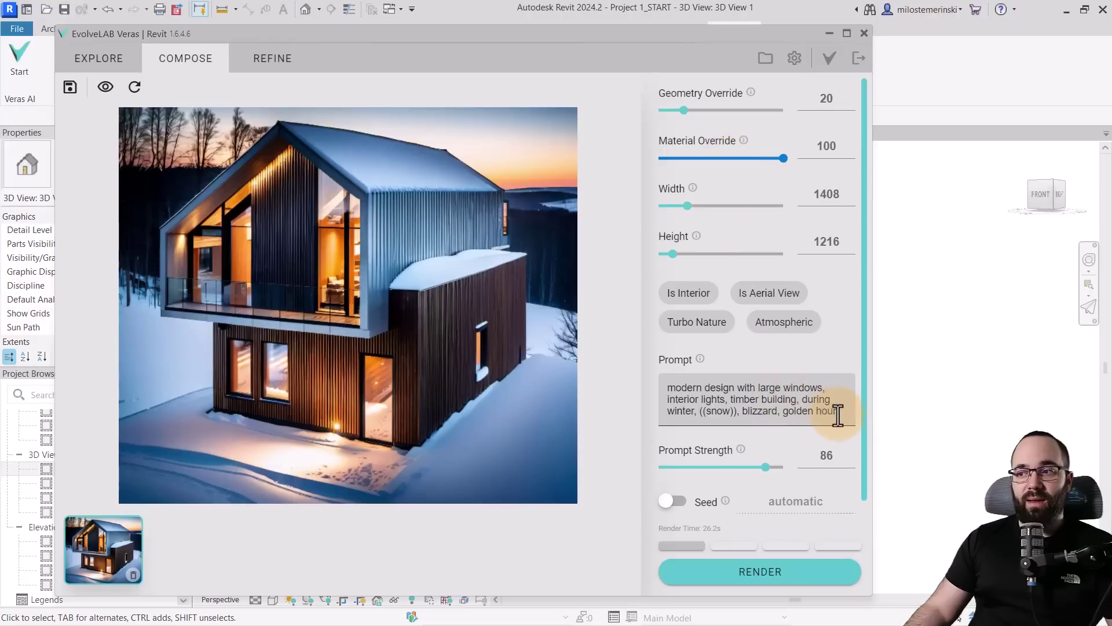
pyautogui.moveTo(838, 413); pyautogui.dragTo(638, 381)
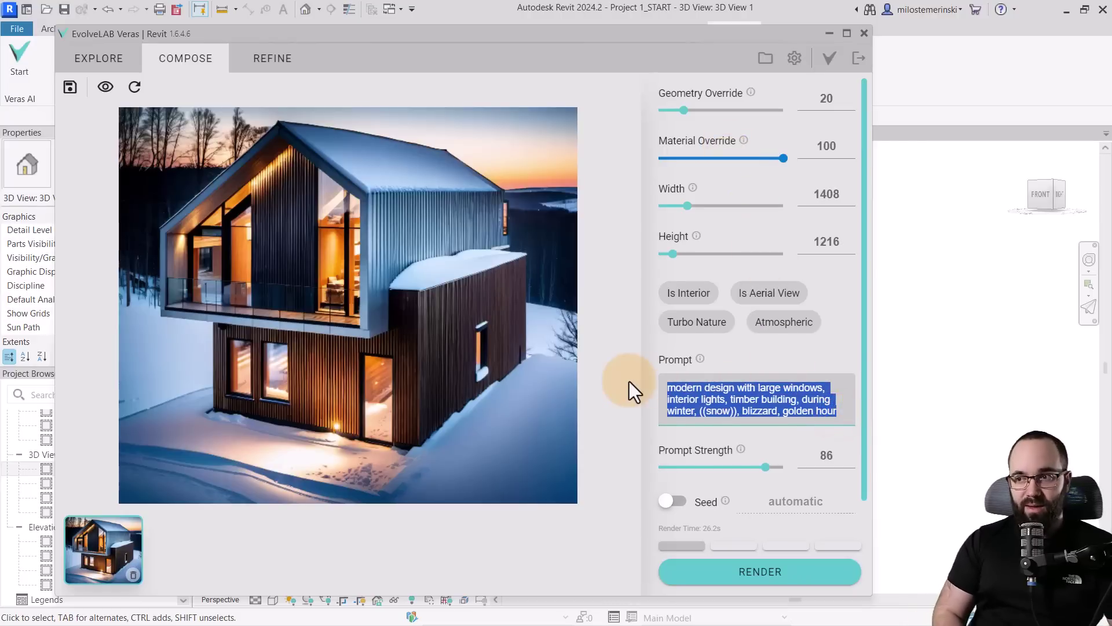
pyautogui.moveTo(739, 388); pyautogui.dragTo(858, 419)
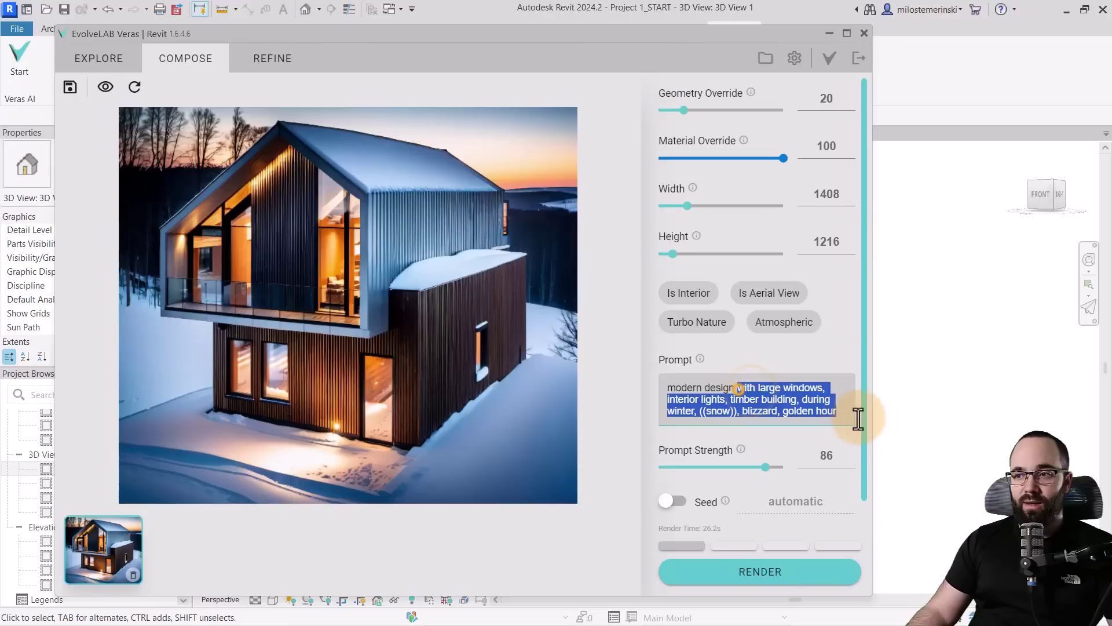
pyautogui.write('concrete house')
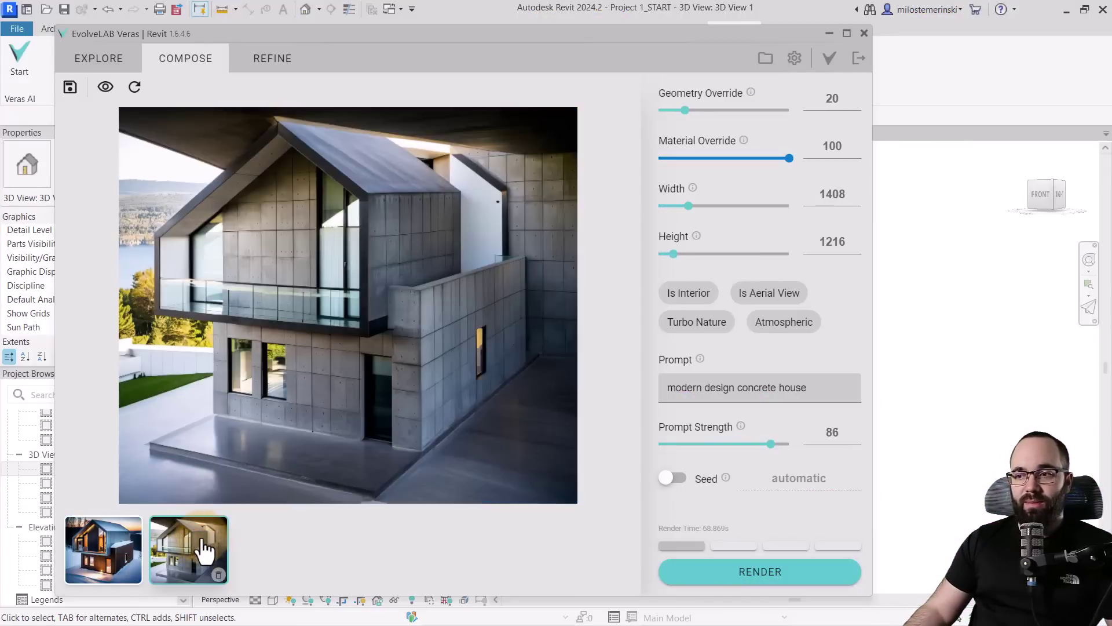
pyautogui.moveTo(695, 529); pyautogui.dragTo(731, 539)
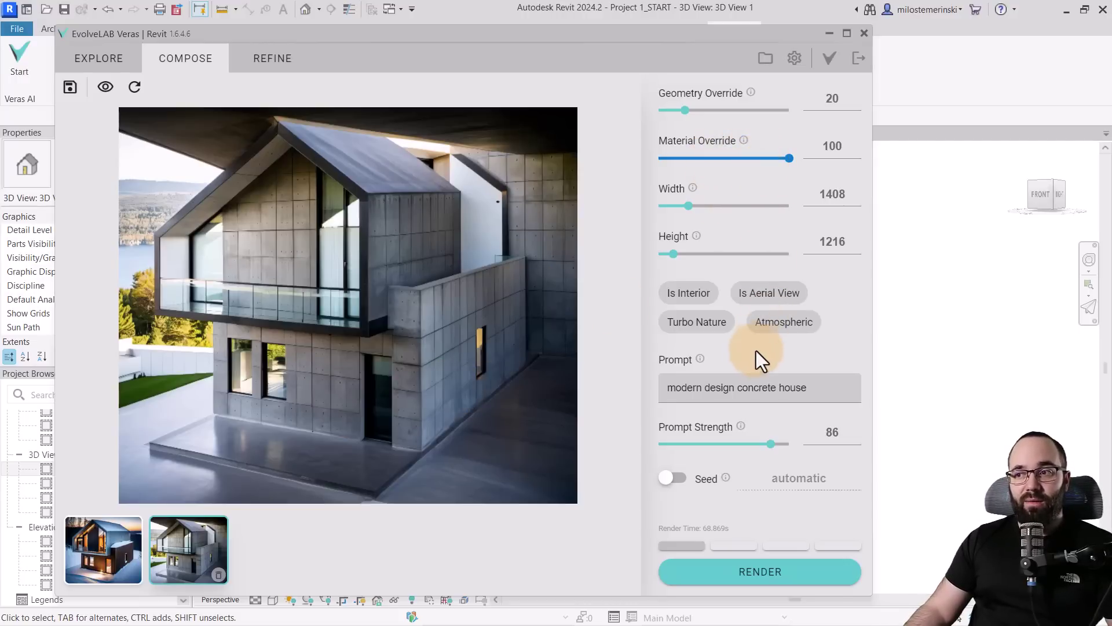
# - Enable Turbo Nature, keep the seed automatic, and re-render the concrete house
pyautogui.click(699, 331)
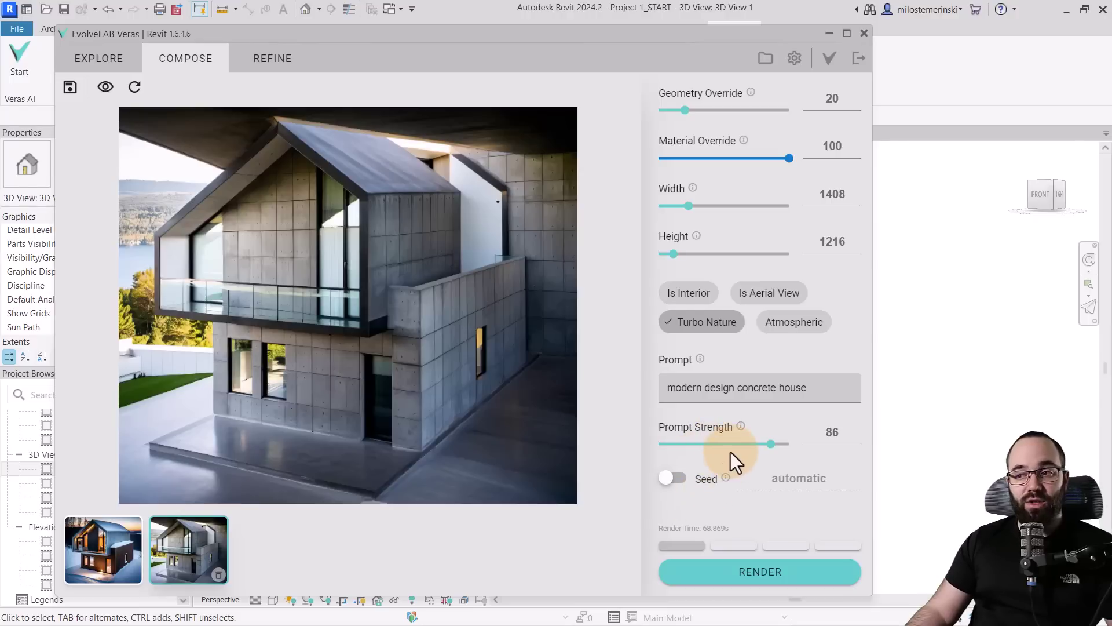
pyautogui.click(674, 478)
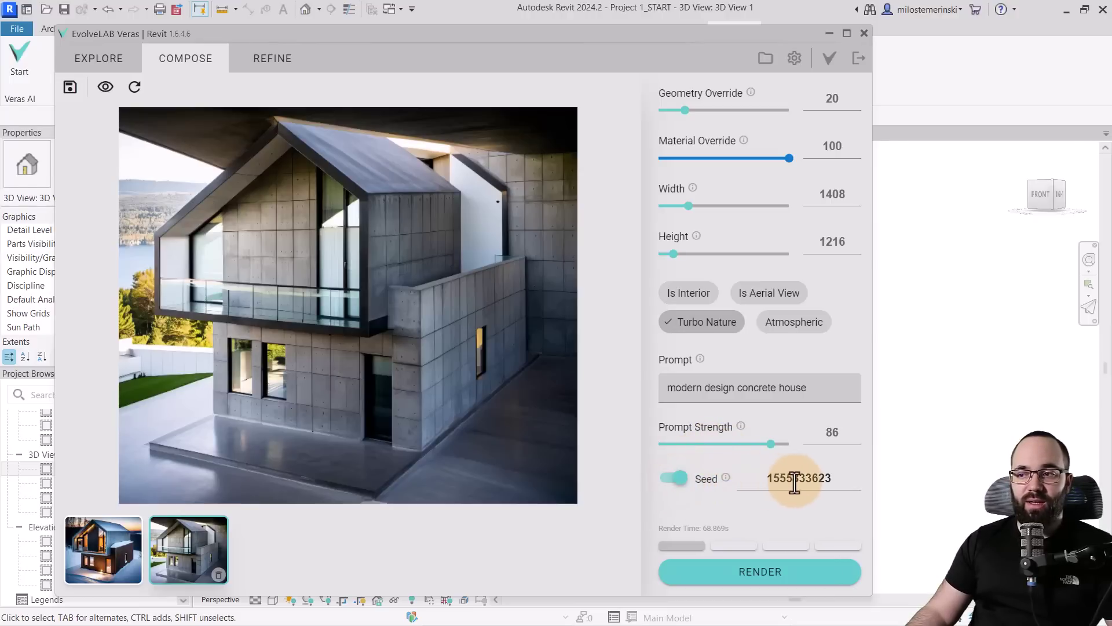
pyautogui.click(673, 481)
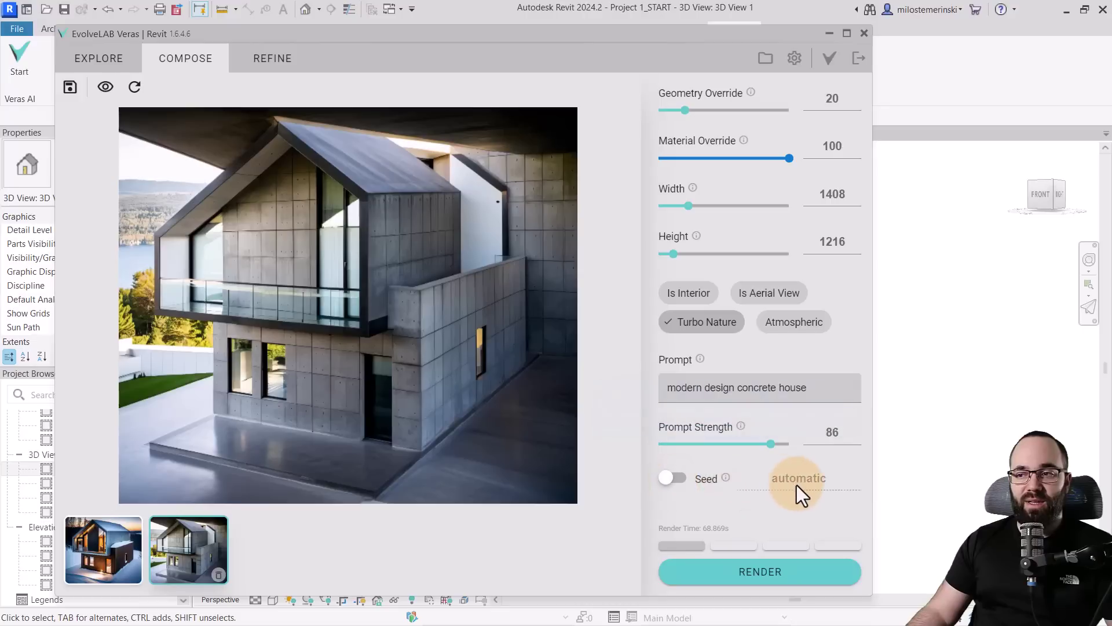
pyautogui.click(756, 583)
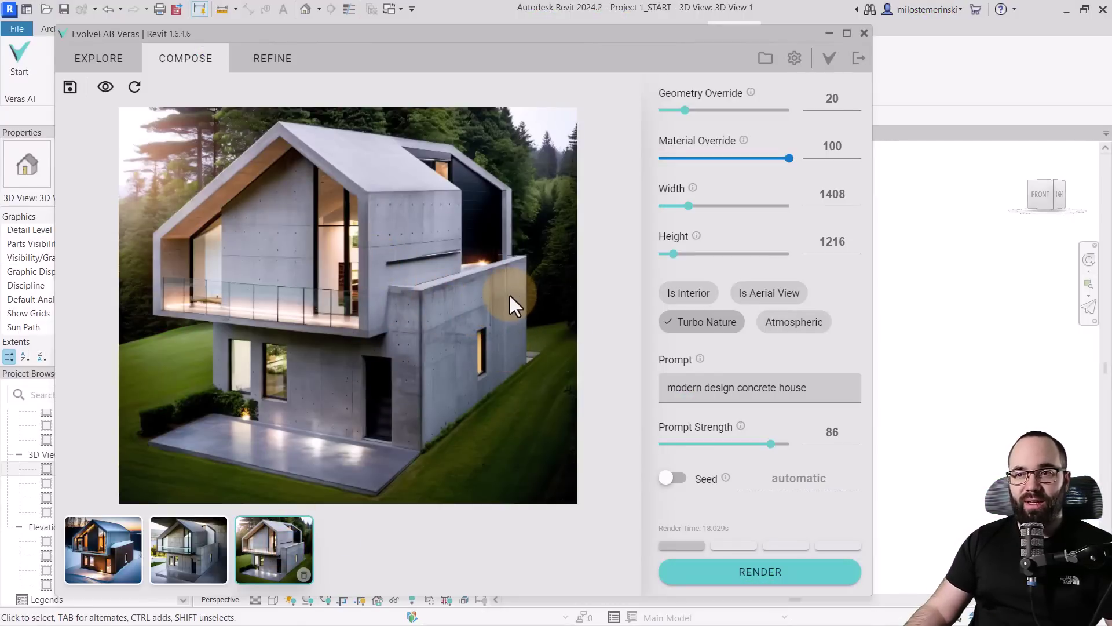
# - Switch on Atmospheric, turn off Turbo Nature, and render the foggy concrete house
pyautogui.click(775, 341)
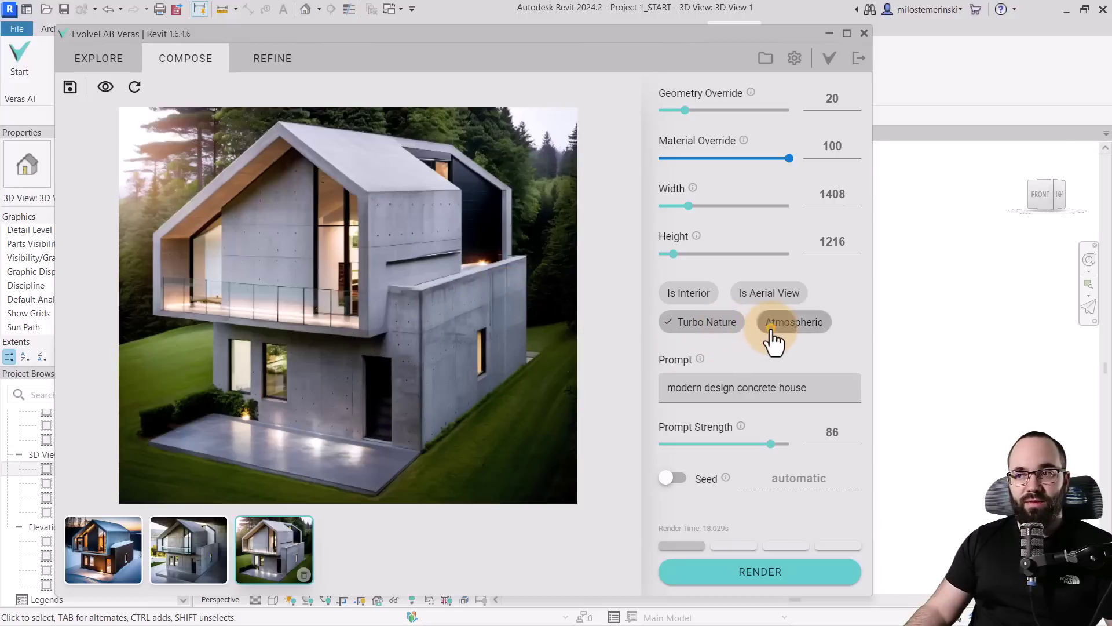
pyautogui.click(735, 335)
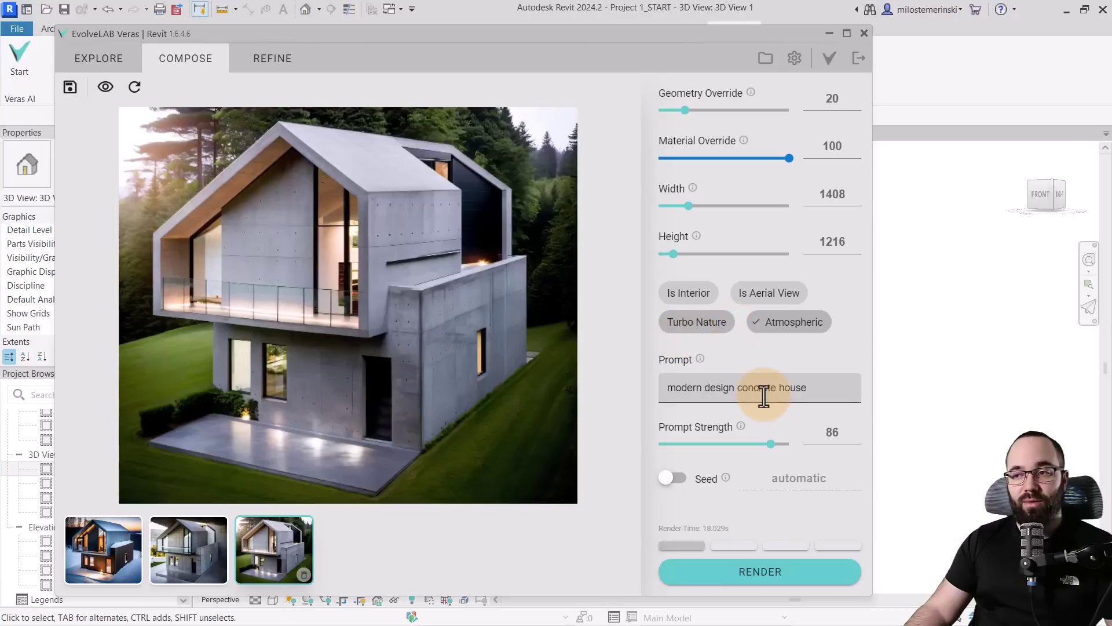
pyautogui.click(760, 578)
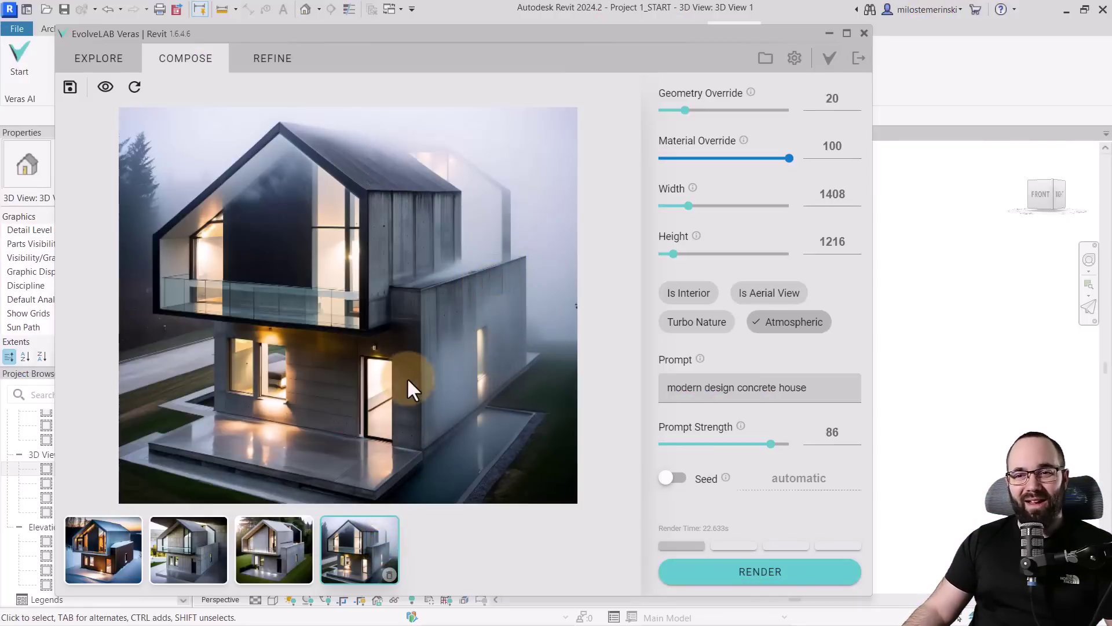
# - Insert 'clown' before 'house' in the prompt and render the result
pyautogui.click(734, 389)
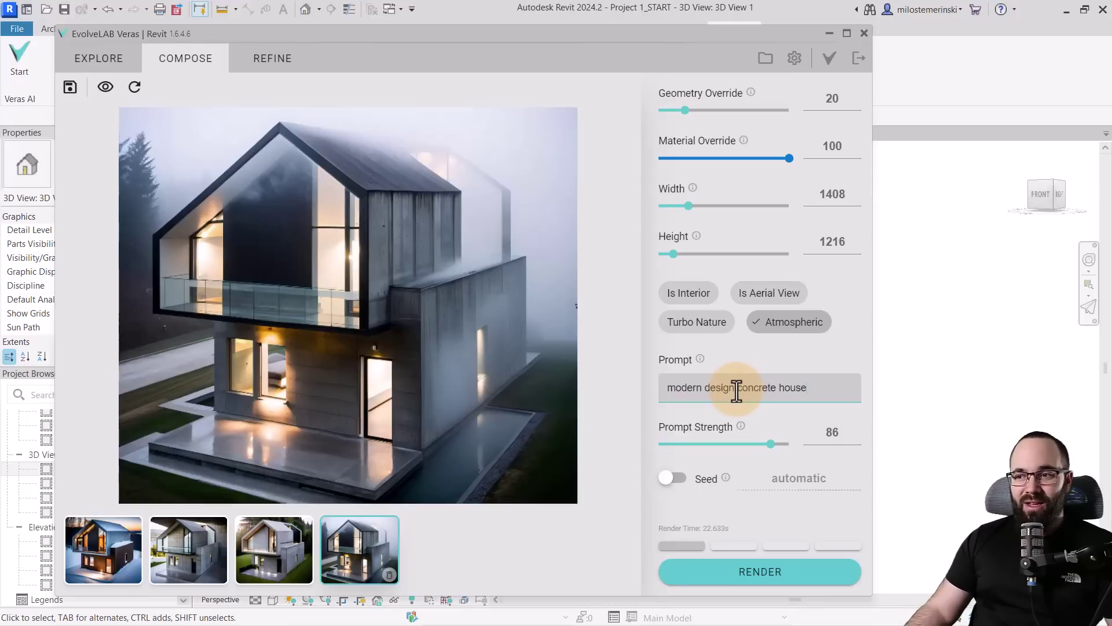
pyautogui.click(780, 388)
pyautogui.write('clown')
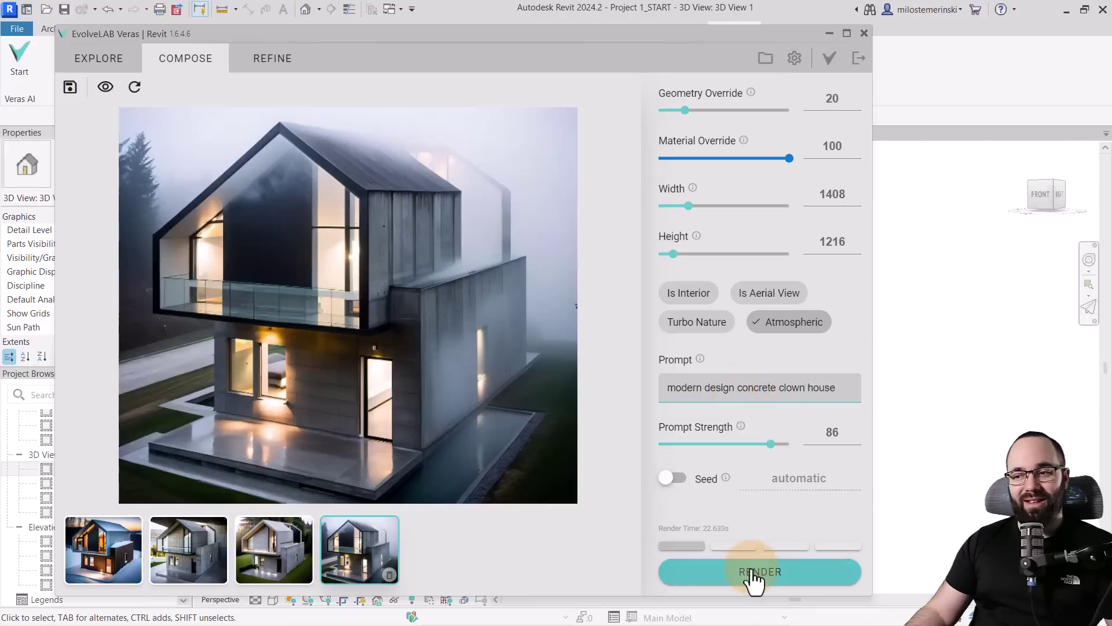
pyautogui.click(755, 573)
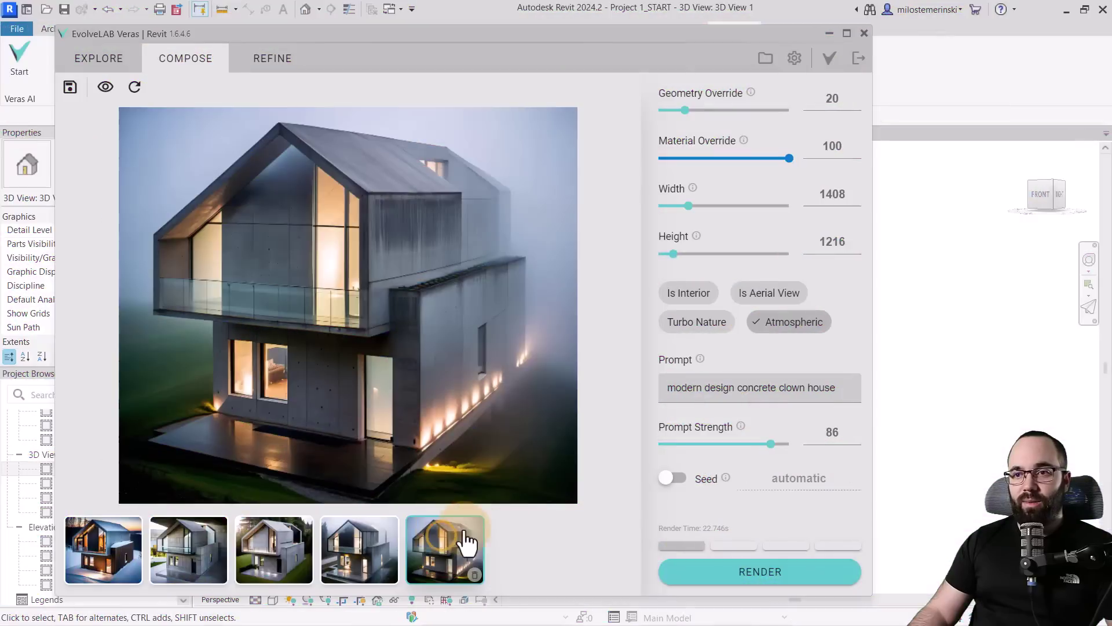
pyautogui.click(468, 526)
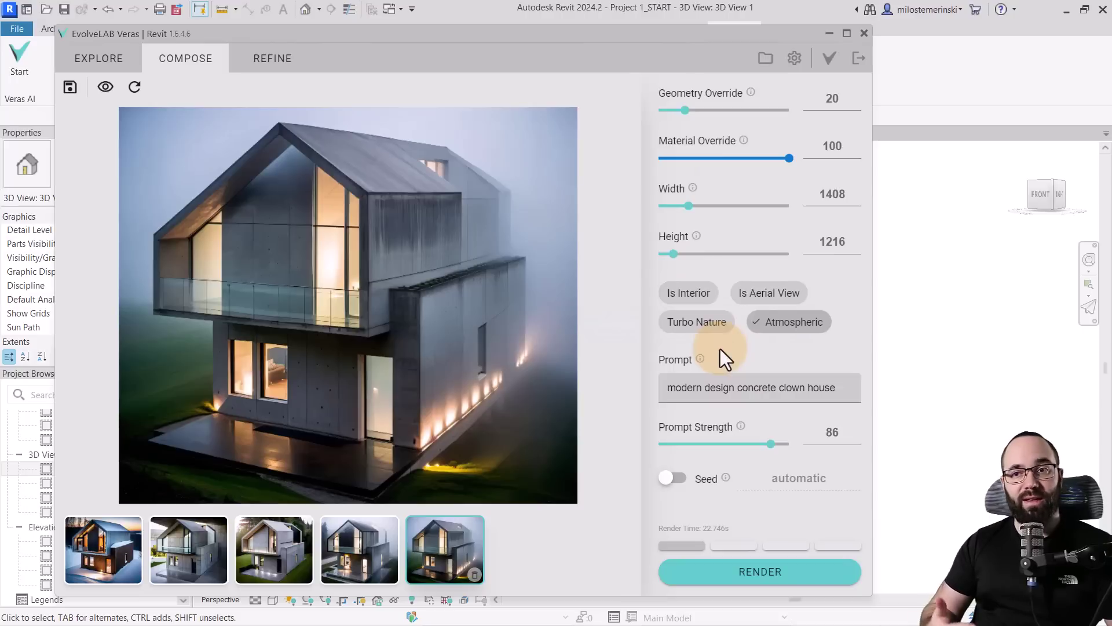
# - Open the foggy concrete clown-house render in the Refine workspace and close the drawing tip
pyautogui.click(268, 59)
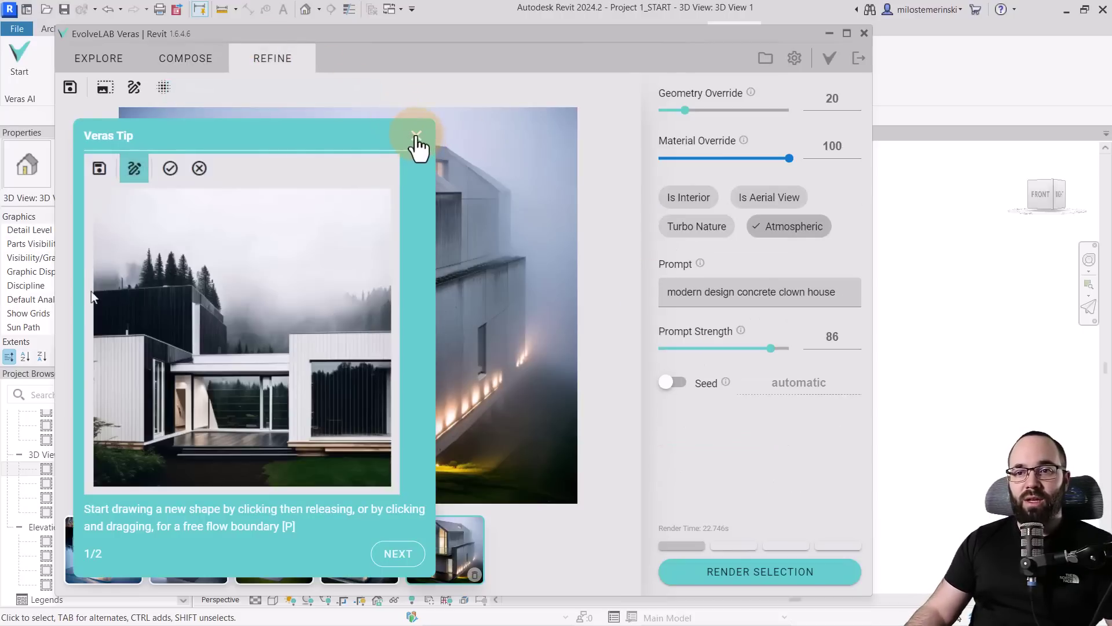
pyautogui.click(416, 134)
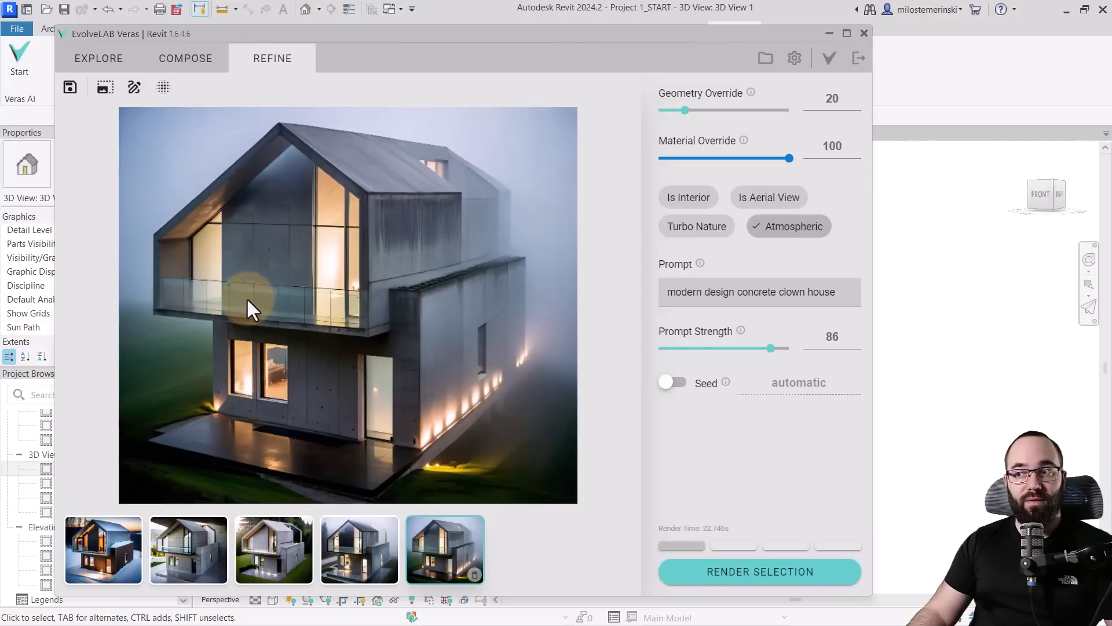
# - Draw a freeform five-point mask around the upper gable glazing, from roof apex to wall base
pyautogui.click(134, 88)
pyautogui.click(220, 209)
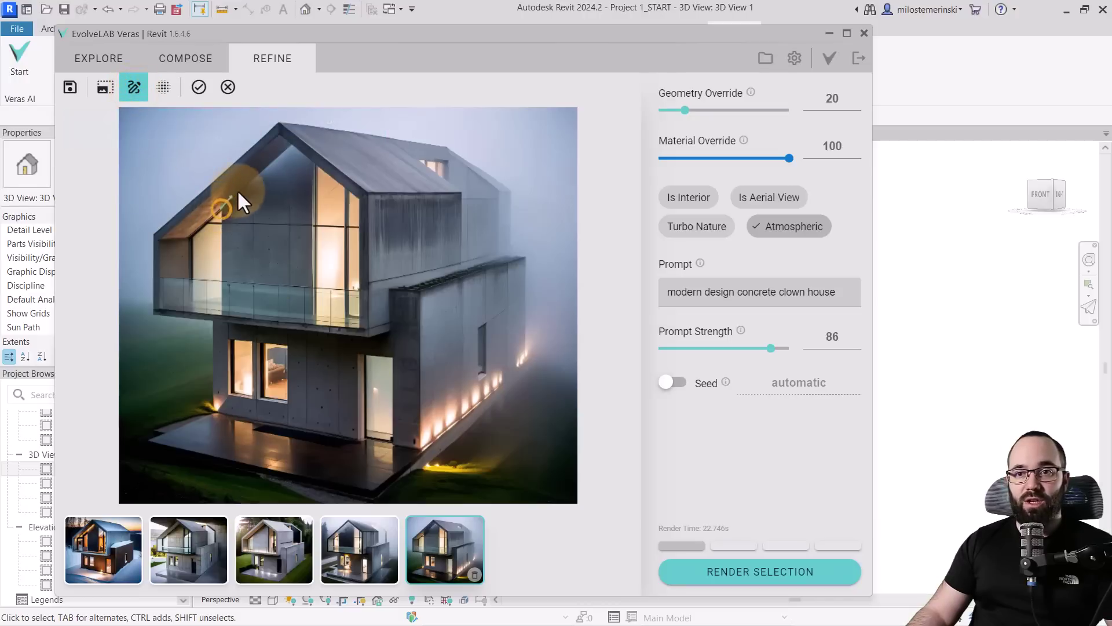
pyautogui.click(290, 145)
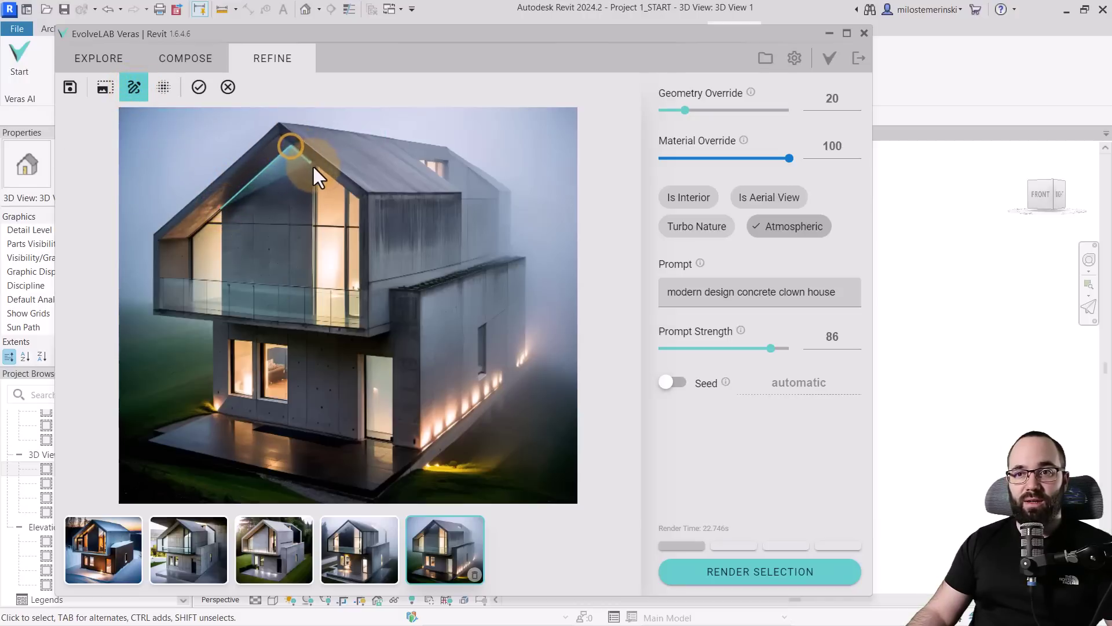
pyautogui.click(313, 165)
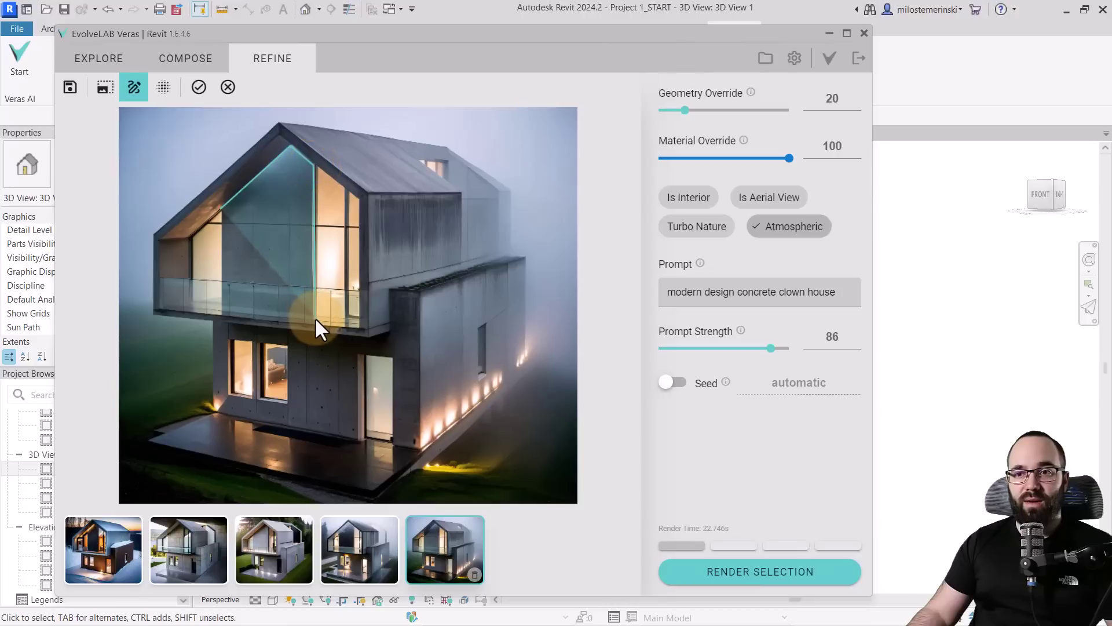
pyautogui.click(315, 317)
pyautogui.click(221, 310)
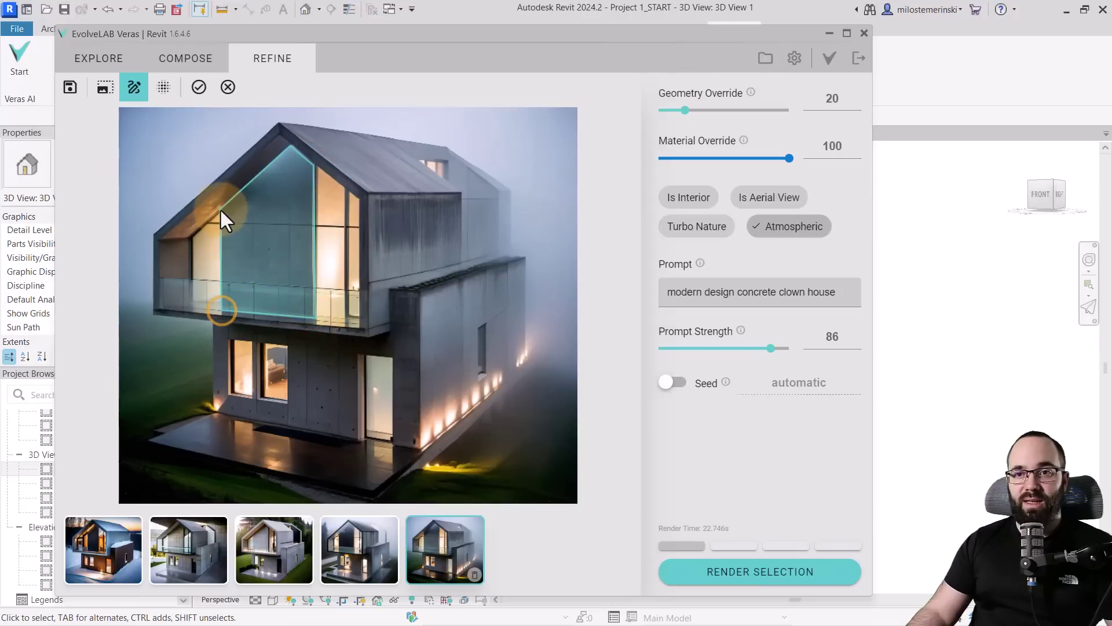
pyautogui.click(220, 208)
# - Replace the prompt text with 'green wall'
pyautogui.click(755, 294)
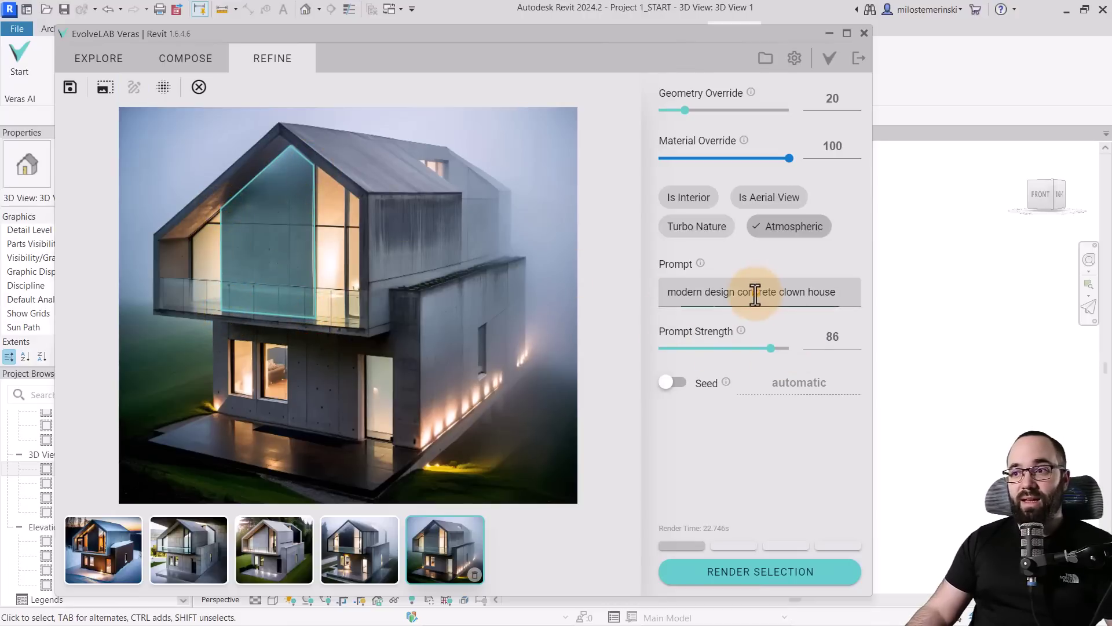
pyautogui.moveTo(844, 295); pyautogui.dragTo(555, 302)
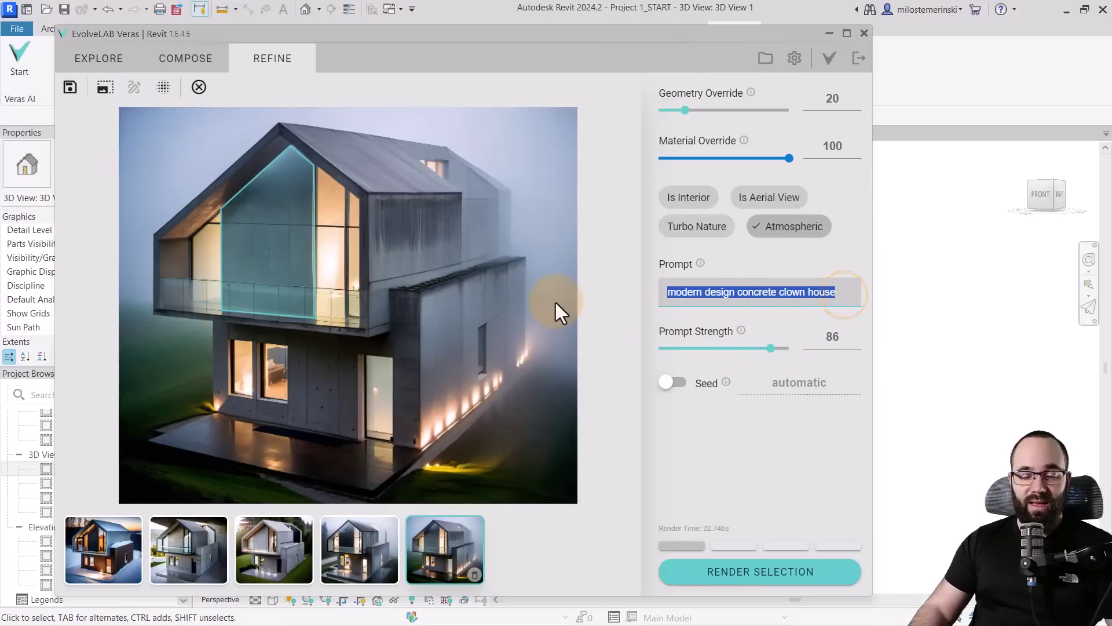
pyautogui.write('green wall')
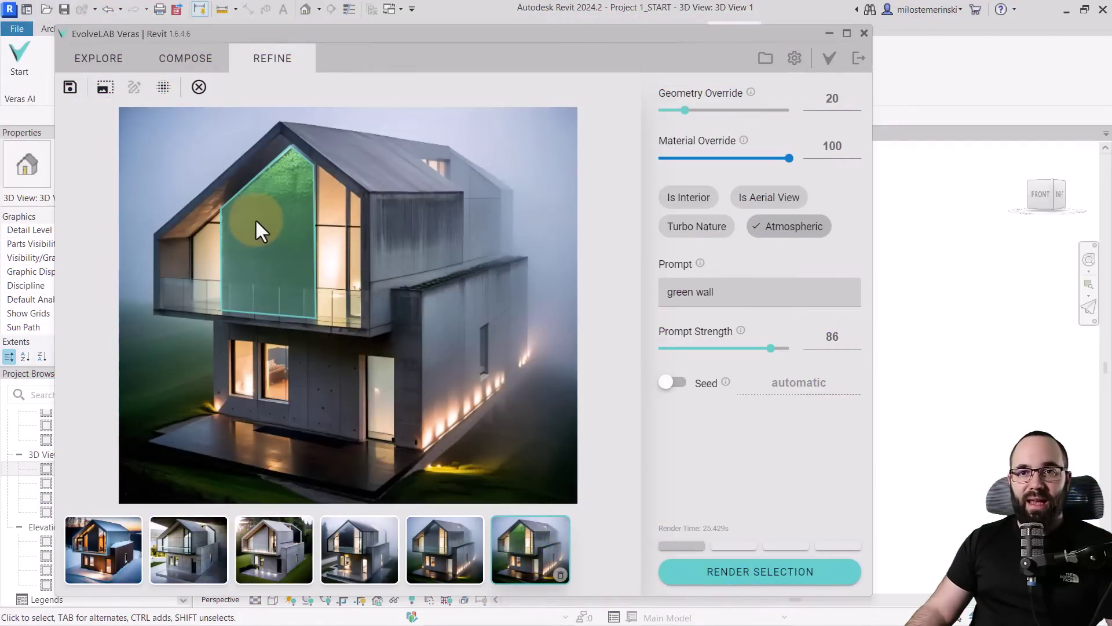
# - Clear the mask outline, then compare the foggy render with the green-wall render
pyautogui.click(197, 86)
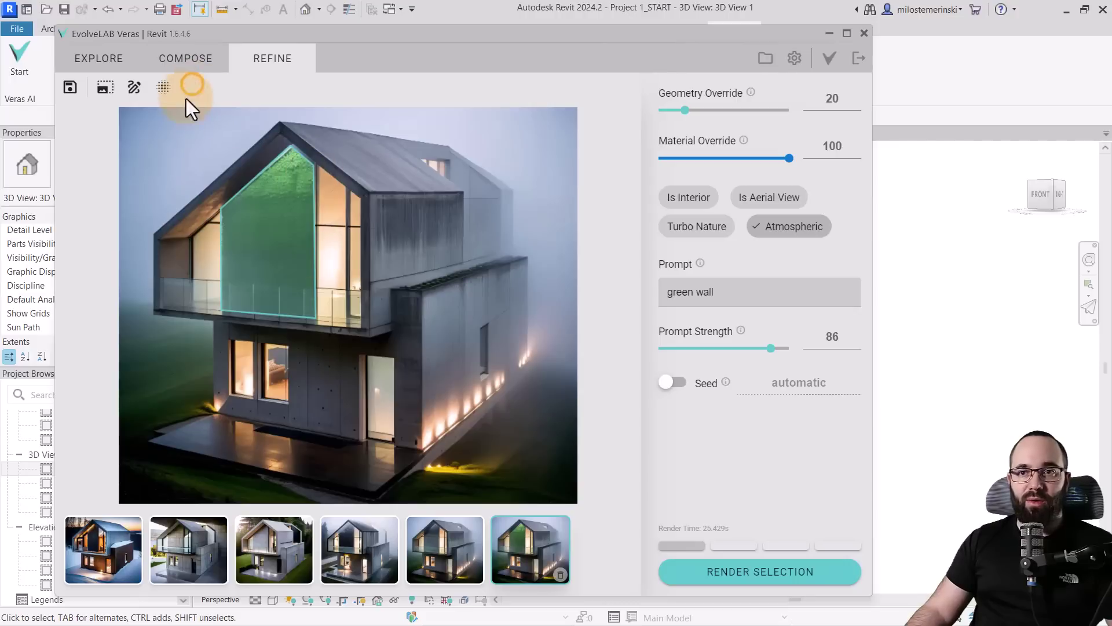
pyautogui.click(446, 548)
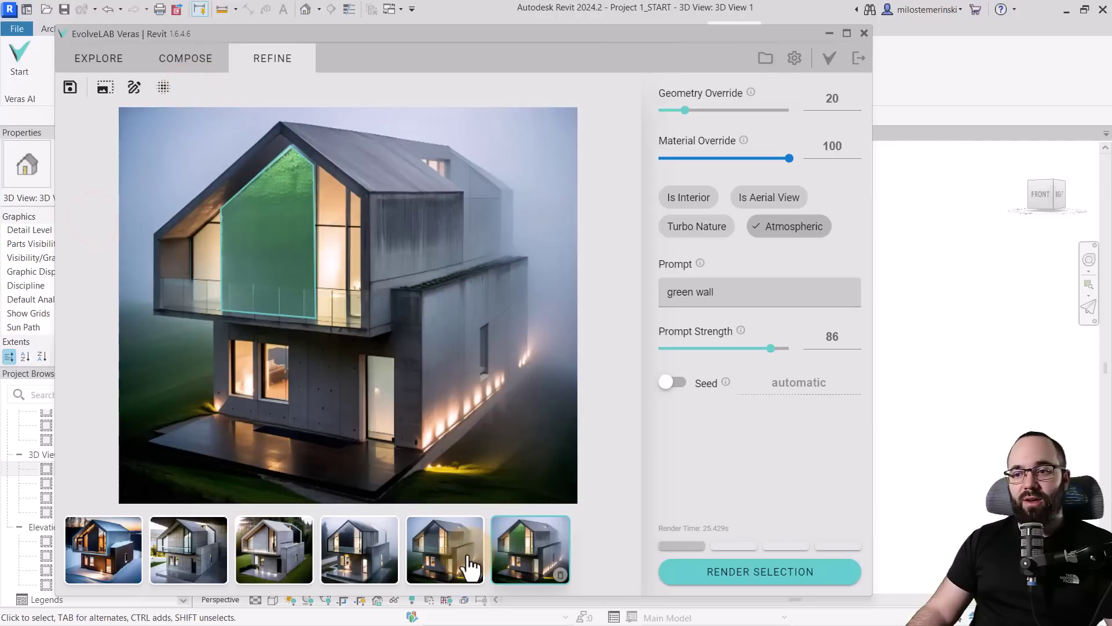
pyautogui.click(510, 553)
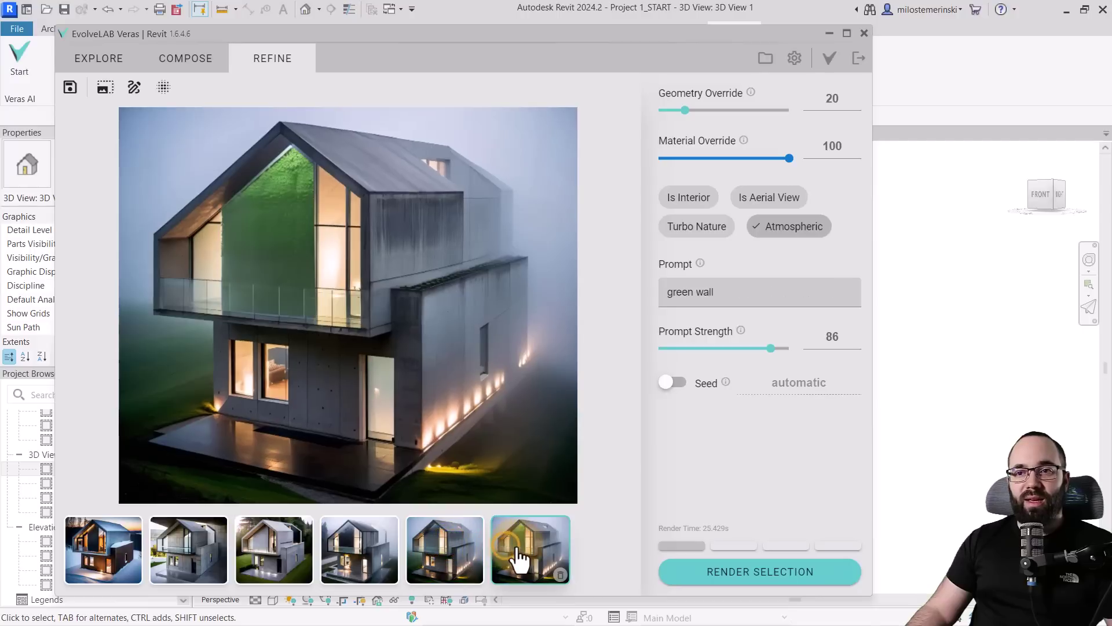